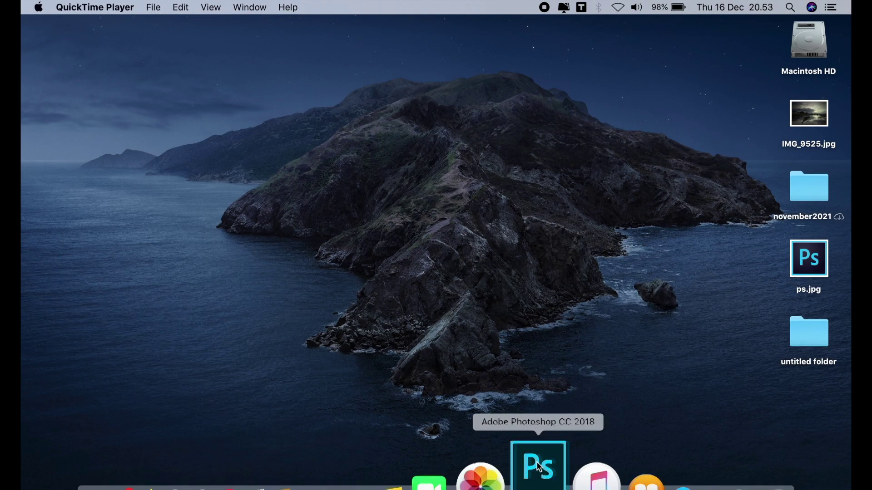
Step: Launch Photoshop CC 2018 from the Dock and let the empty workspace load
left_click(536, 462)
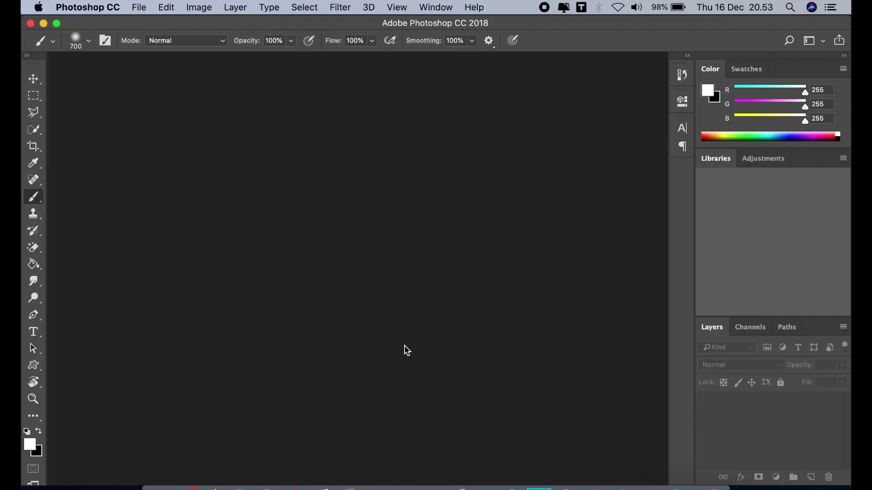
Step: Open IMG_9525.jpg from the Desktop via File > Open
left_click(38, 80)
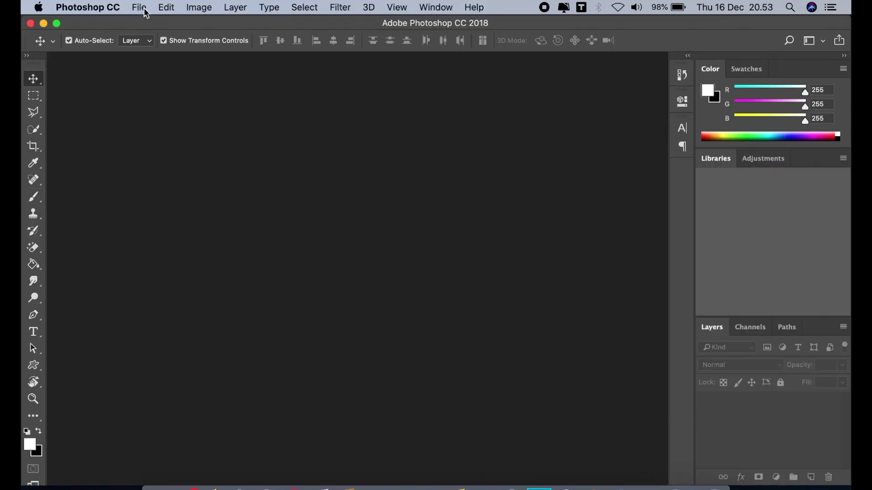
left_click(139, 8)
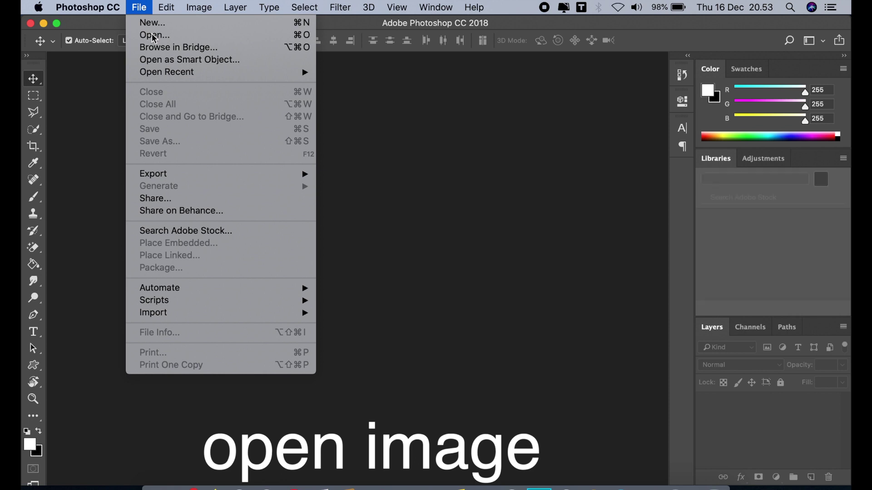
left_click(154, 36)
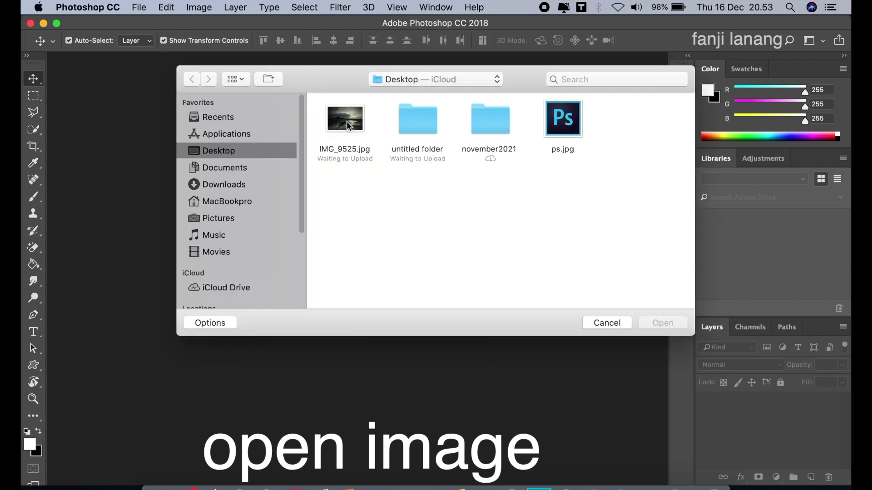
left_click(348, 126)
double_click(346, 122)
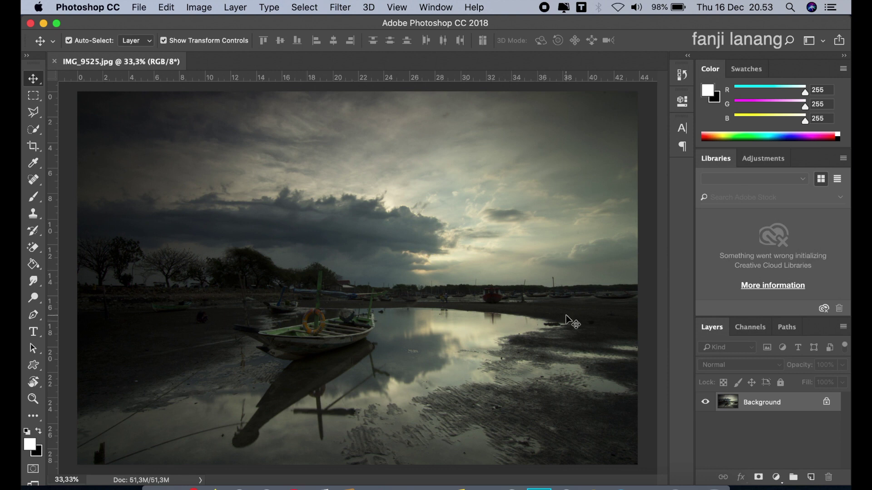
Step: Duplicate the Background layer into a 'Background copy' layer
left_click(797, 413)
left_click_drag(797, 413, 811, 477)
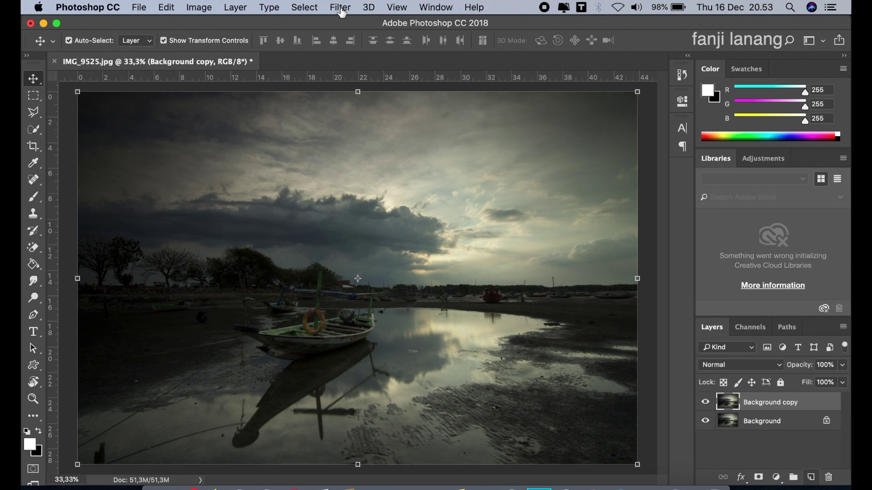
left_click(340, 7)
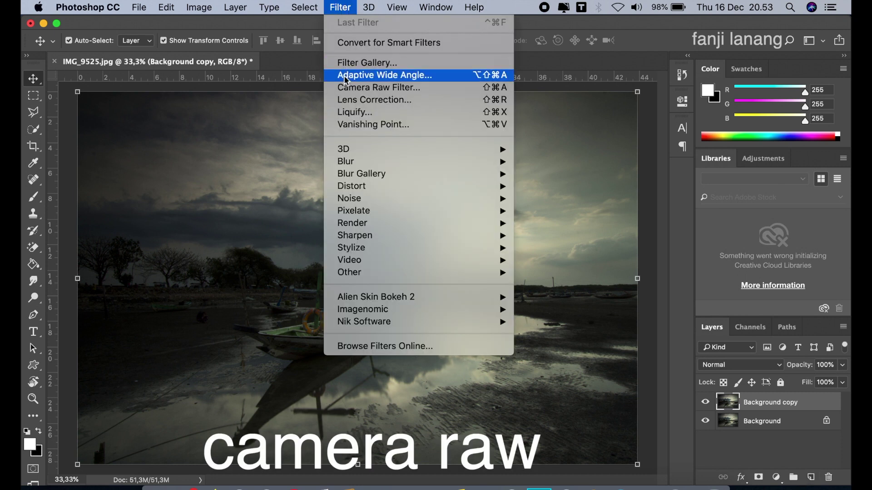
Step: In Camera Raw, set Highlights -100, Shadows +100, Contrast -30 and Clarity +10
left_click(347, 88)
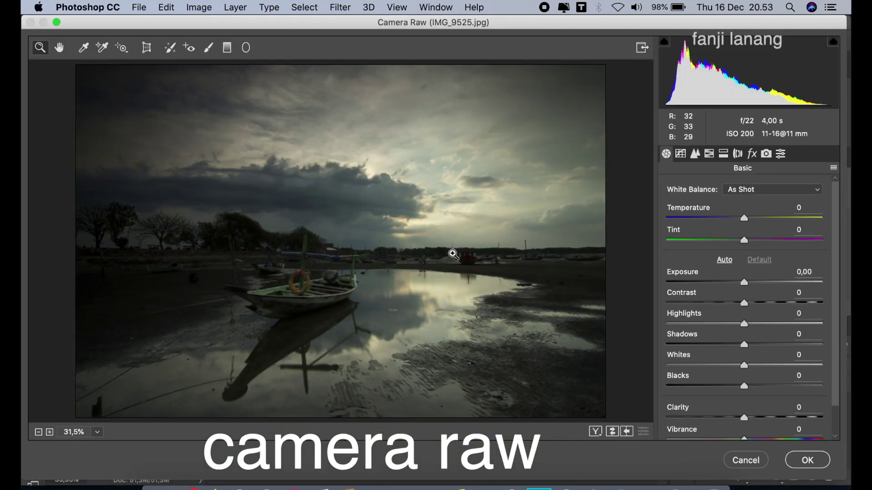
left_click_drag(710, 324, 632, 330)
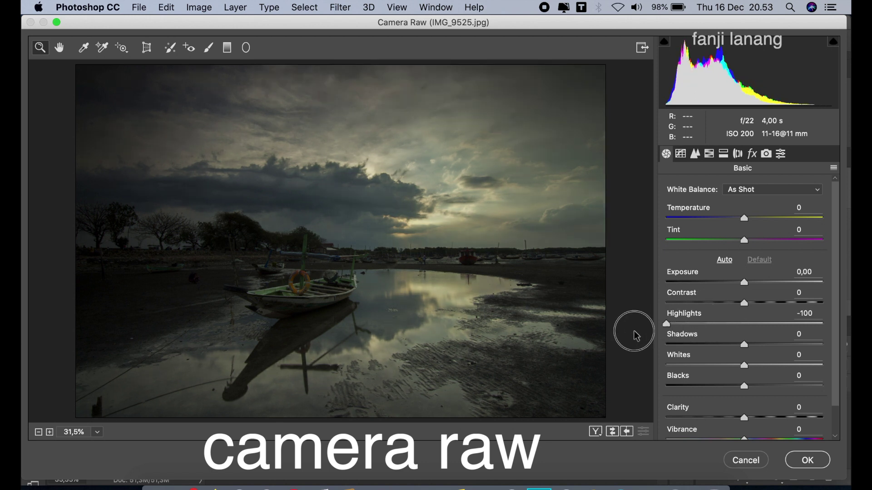
left_click_drag(744, 344, 842, 349)
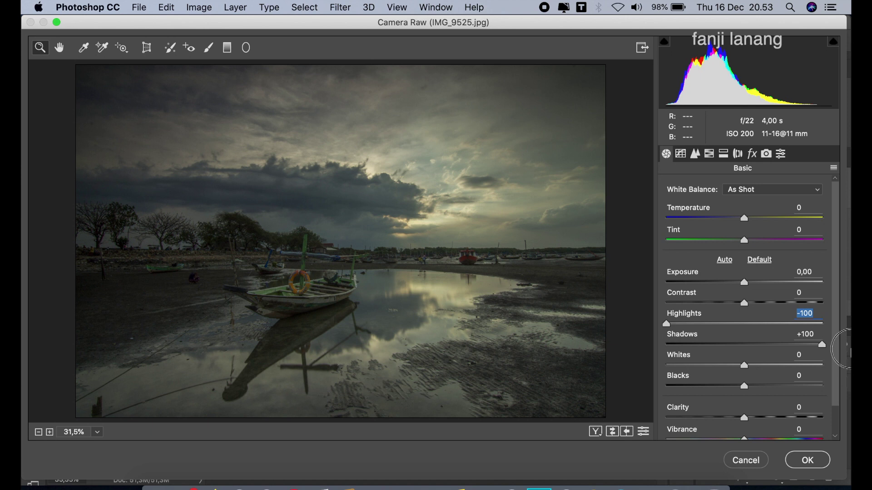
left_click(724, 303)
left_click_drag(725, 306, 720, 306)
scroll(838, 270, "down", 1)
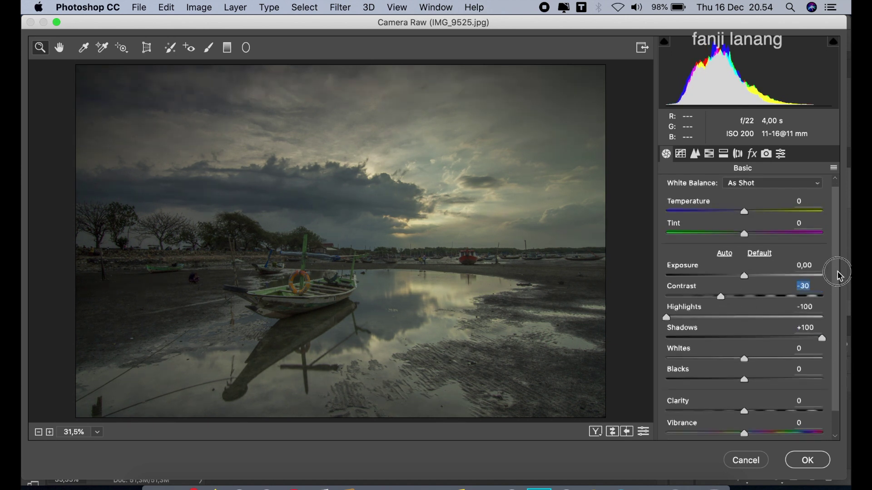
scroll(831, 291, "down", 3)
mouse_move(745, 385)
left_mouse_down()
mouse_move(777, 411)
mouse_move(755, 432)
mouse_move(762, 435)
left_mouse_up()
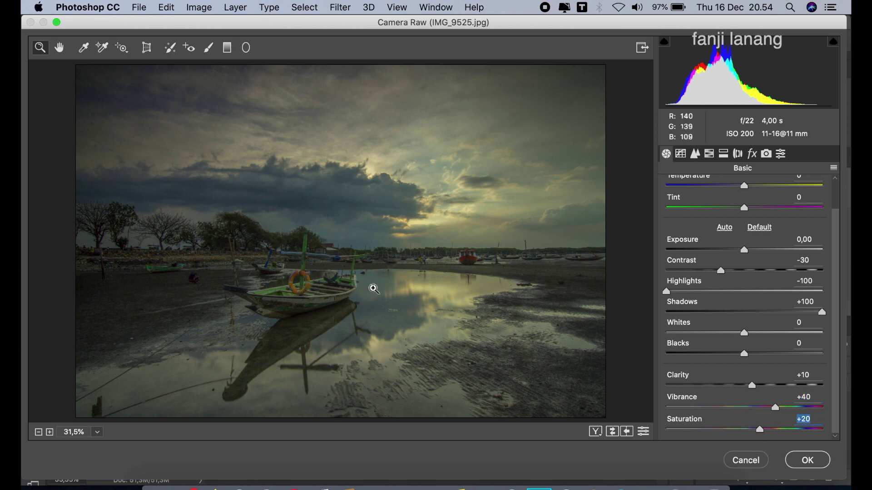
Step: Draw a +0.50 exposure radial filter ellipse around the boat and tidal pool
left_click(252, 48)
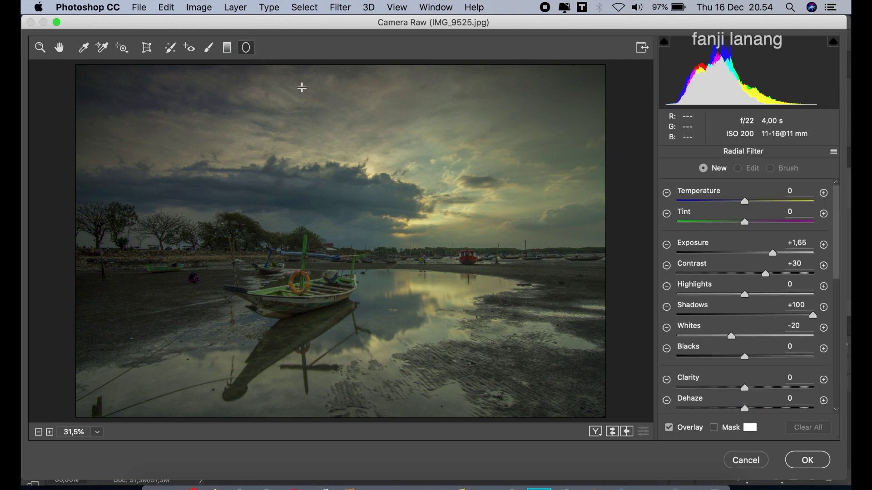
left_click(823, 245)
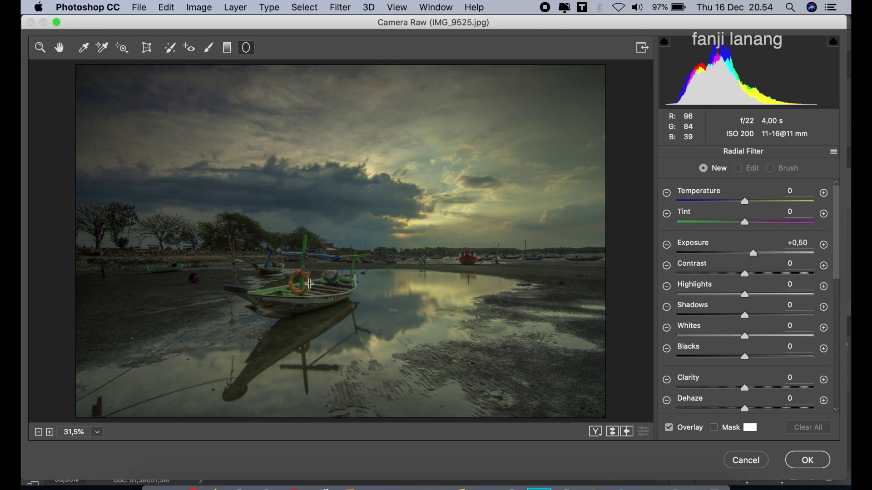
left_click_drag(322, 280, 498, 325)
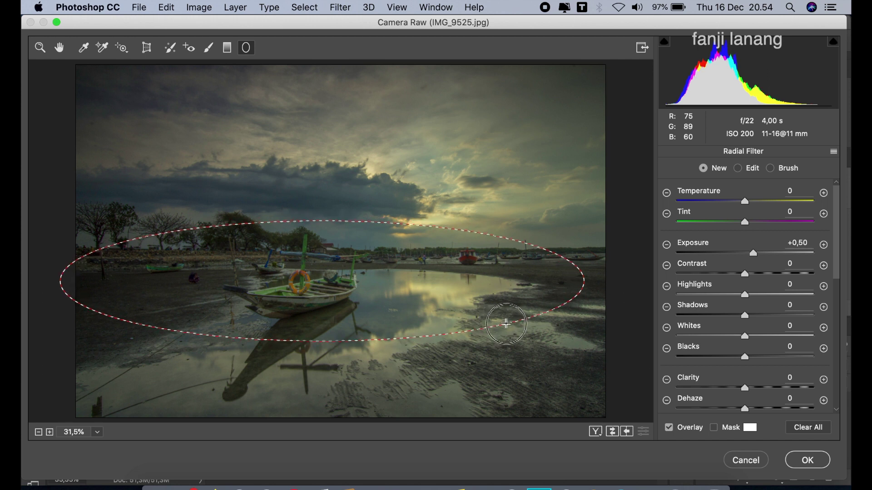
left_click_drag(498, 325, 506, 327)
left_click_drag(441, 297, 422, 312)
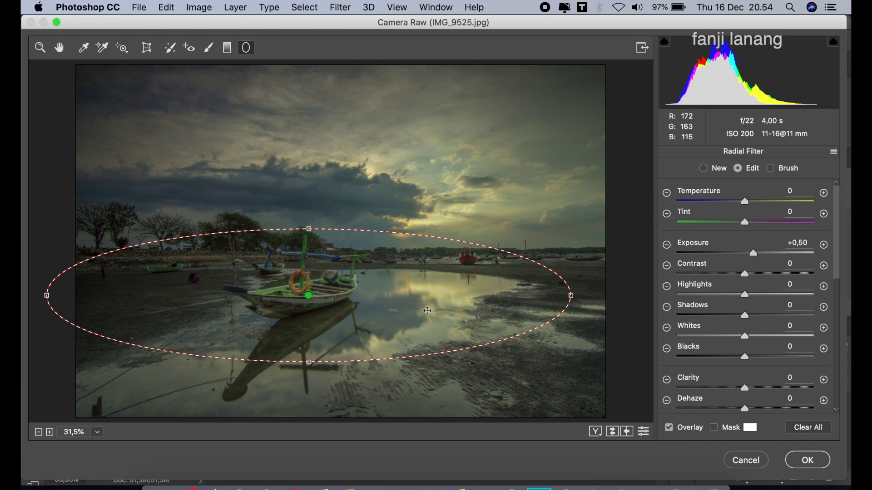
Step: Set the radial filter to exposure +1.60, contrast +10, highlights -100, shadows +100, whites -35
left_click(763, 253)
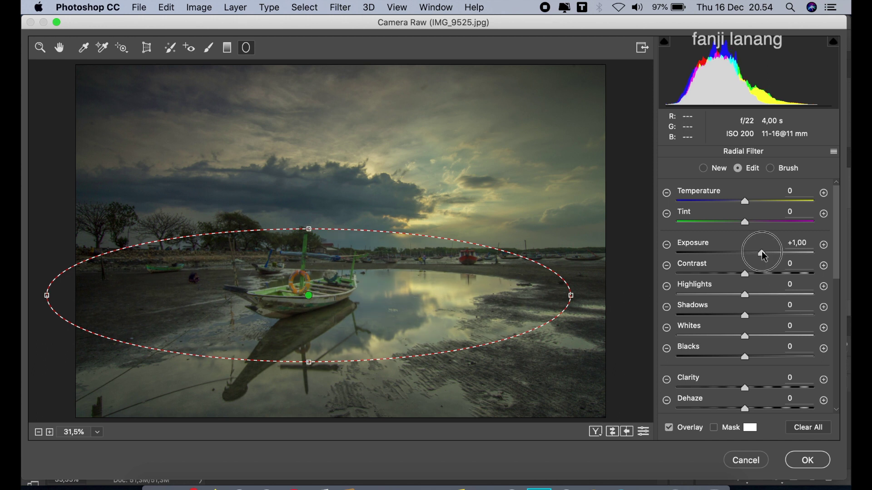
left_click_drag(762, 252, 775, 278)
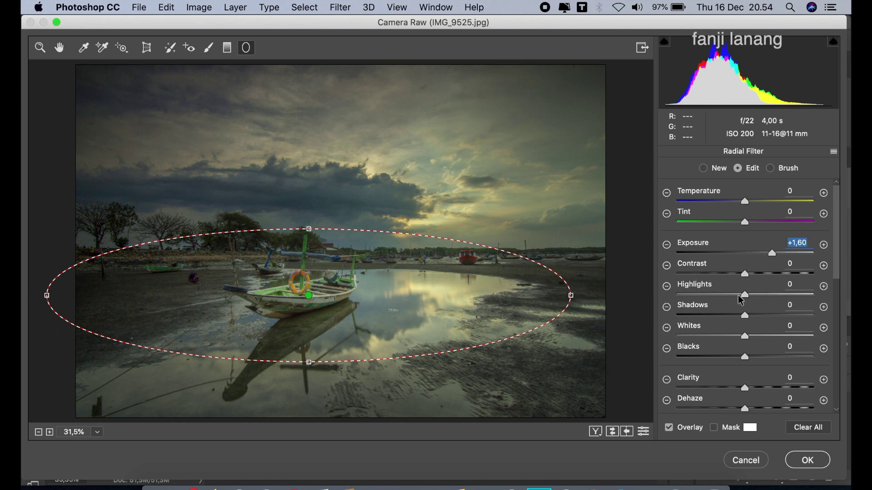
left_click(751, 273)
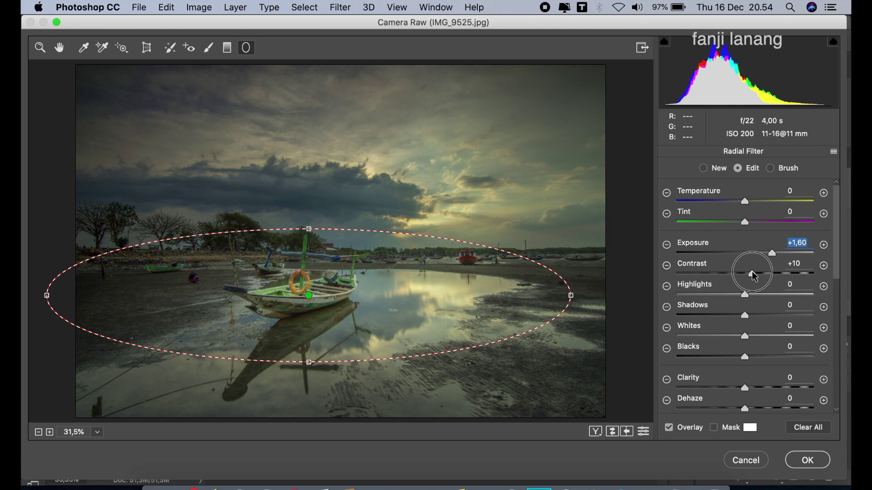
mouse_move(745, 296)
left_mouse_down()
mouse_move(638, 306)
mouse_move(709, 313)
left_mouse_up()
left_click(770, 315)
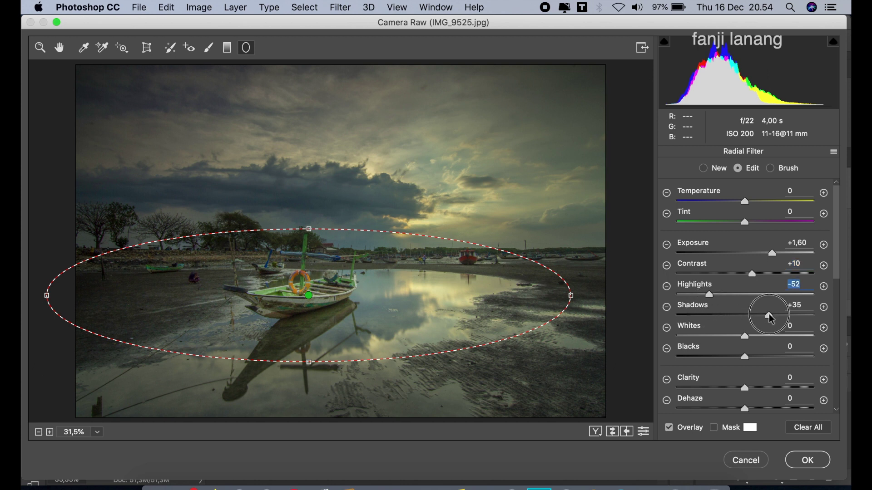
left_click_drag(771, 316, 777, 319)
mouse_move(680, 295)
left_mouse_down()
mouse_move(670, 301)
mouse_move(691, 311)
left_mouse_up()
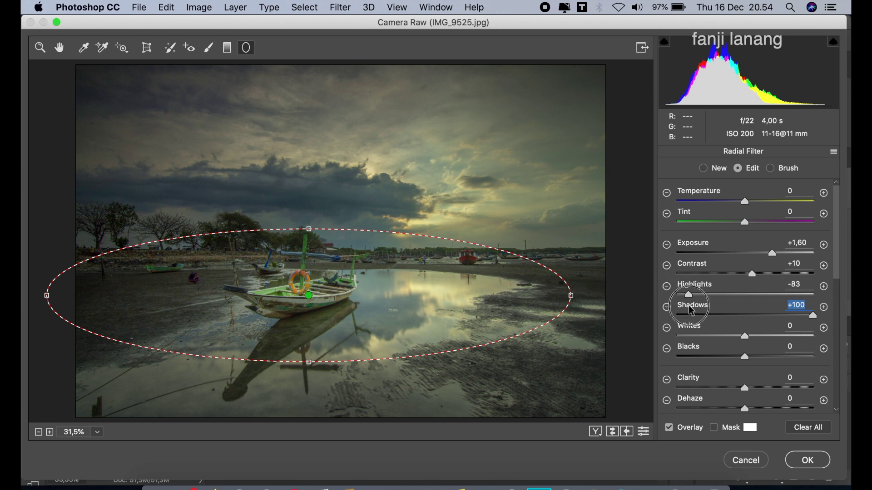
left_click_drag(691, 311, 647, 297)
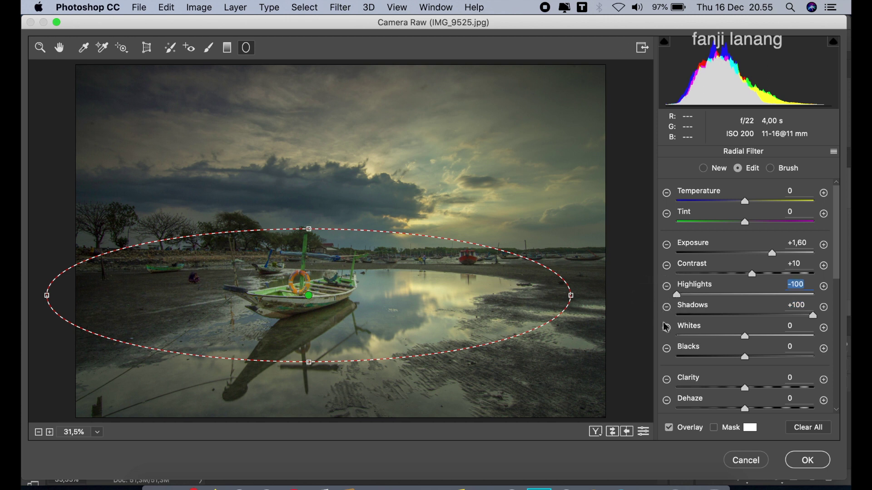
left_click_drag(740, 340, 722, 346)
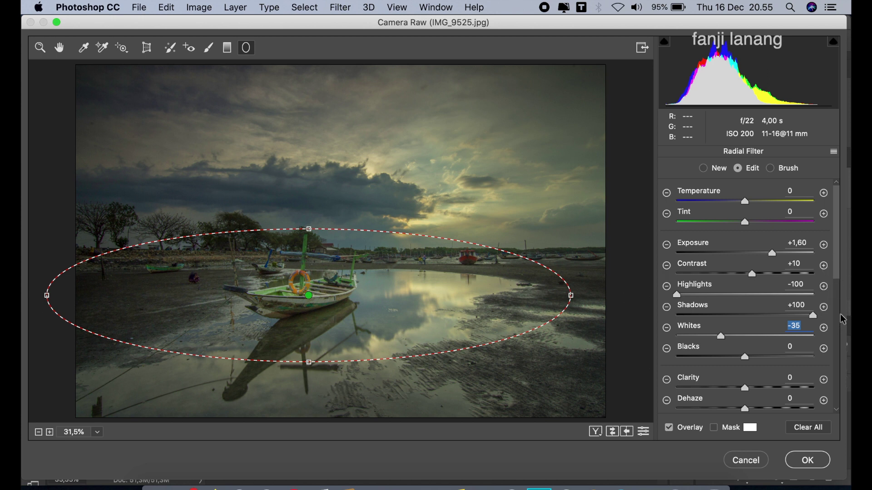
left_click(60, 48)
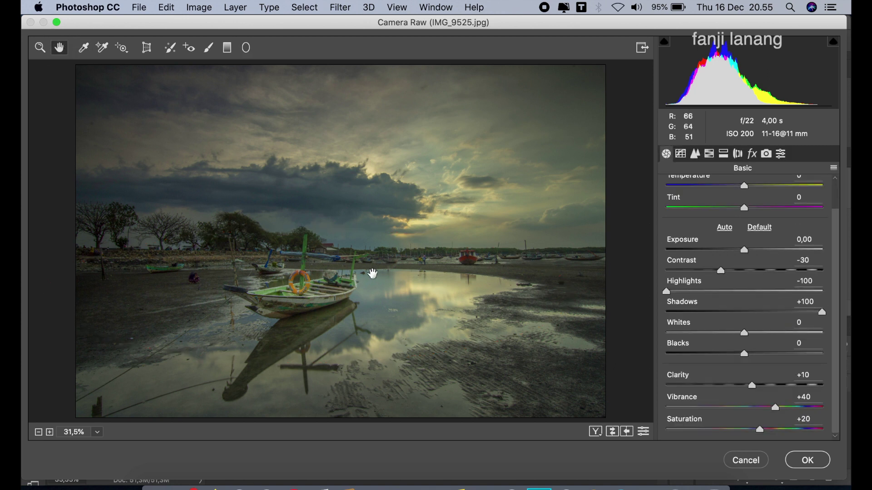
Step: Add tone curve points that darken shadows and lift highlights (input 193 to 200)
left_click(681, 154)
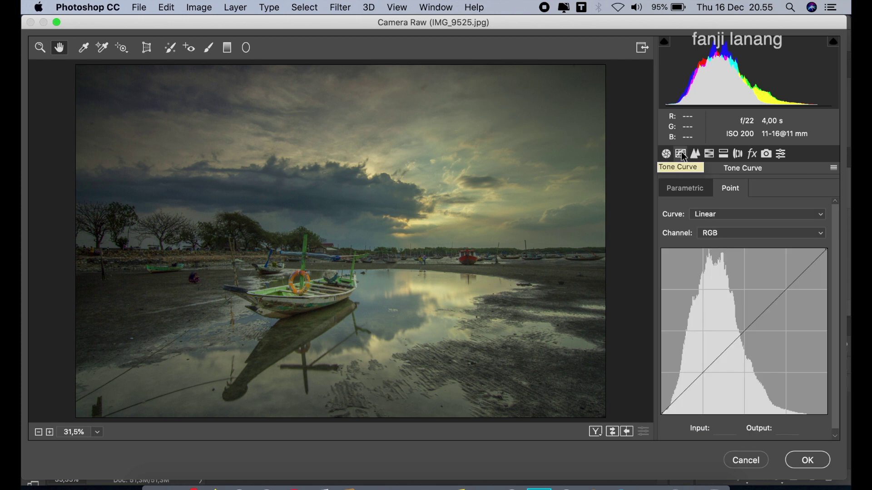
left_click(702, 376)
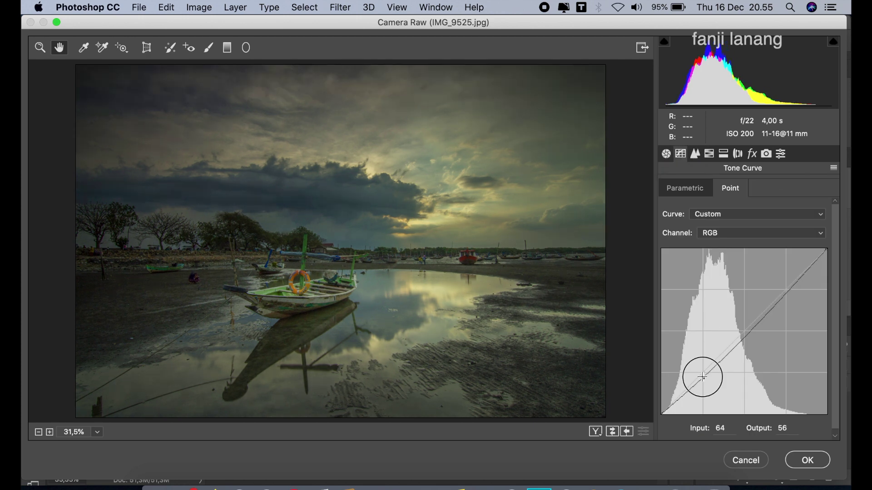
left_click(786, 282)
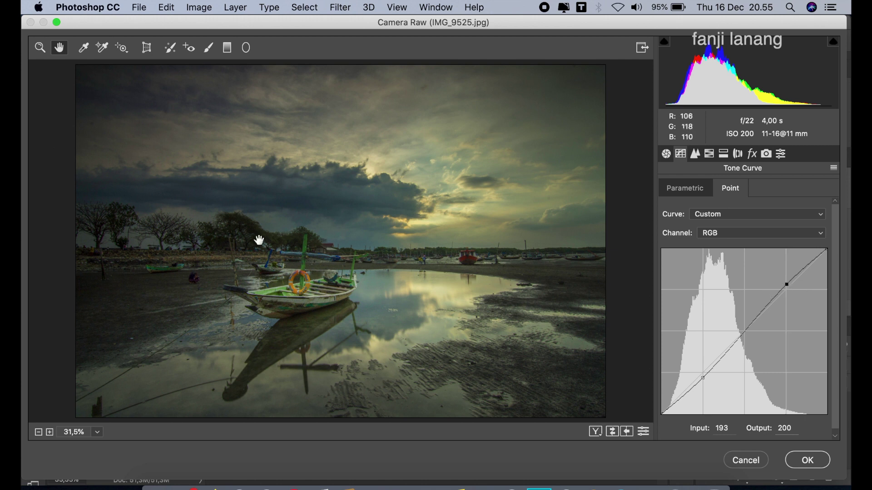
left_click(695, 153)
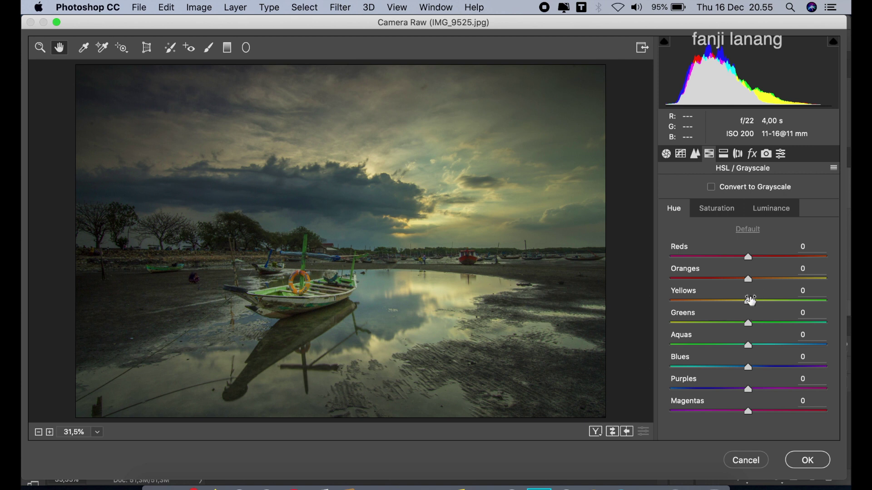
Step: Set the orange hue to -5 and shift the yellow hue toward orange, around -21
left_click(740, 300)
left_click_drag(741, 304, 738, 301)
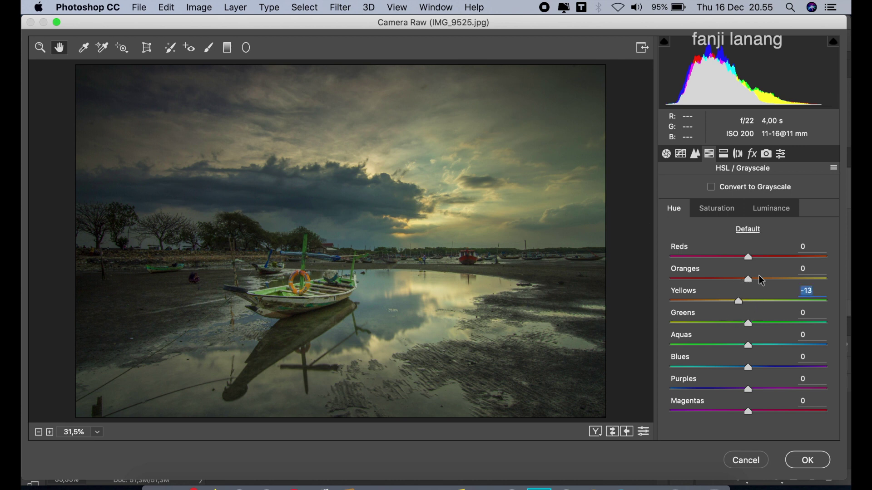
mouse_move(759, 278)
left_mouse_down()
mouse_move(724, 302)
mouse_move(755, 304)
mouse_move(747, 314)
left_mouse_up()
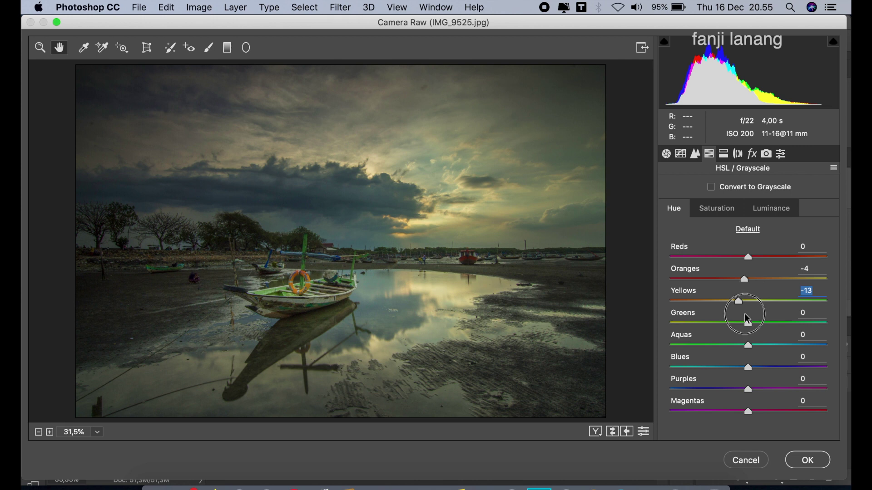
key("shift+Tab")
key("Down")
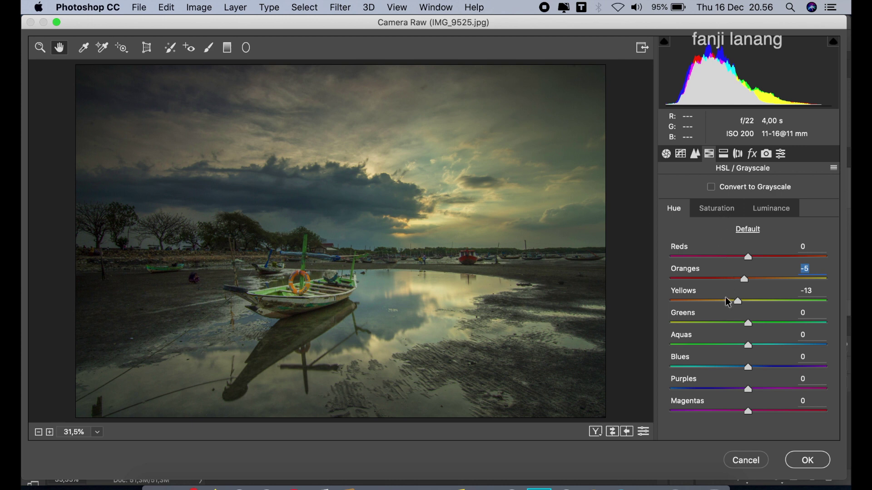
mouse_move(728, 302)
left_mouse_down()
mouse_move(541, 316)
mouse_move(746, 312)
mouse_move(736, 317)
left_mouse_up()
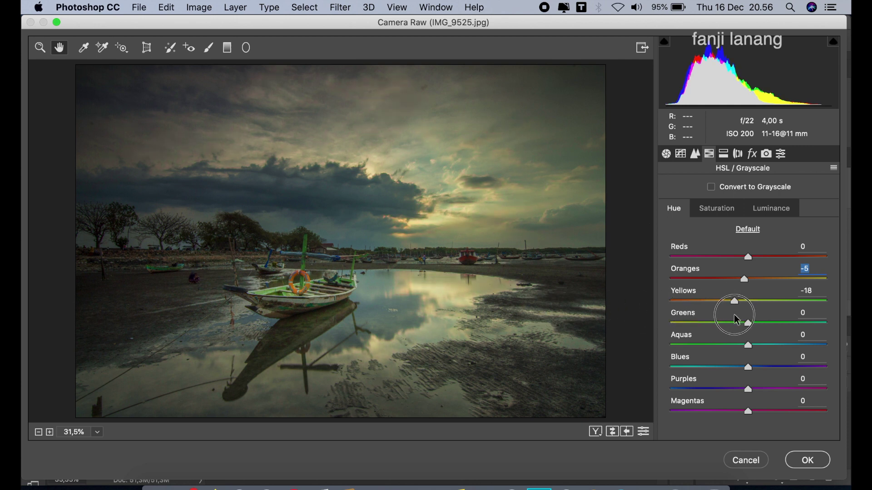
mouse_move(737, 317)
left_mouse_down()
mouse_move(793, 306)
mouse_move(850, 308)
mouse_move(804, 306)
mouse_move(793, 319)
left_mouse_up()
Step: Raise Saturation of Yellows to +70 and Oranges to about +35
left_click(712, 205)
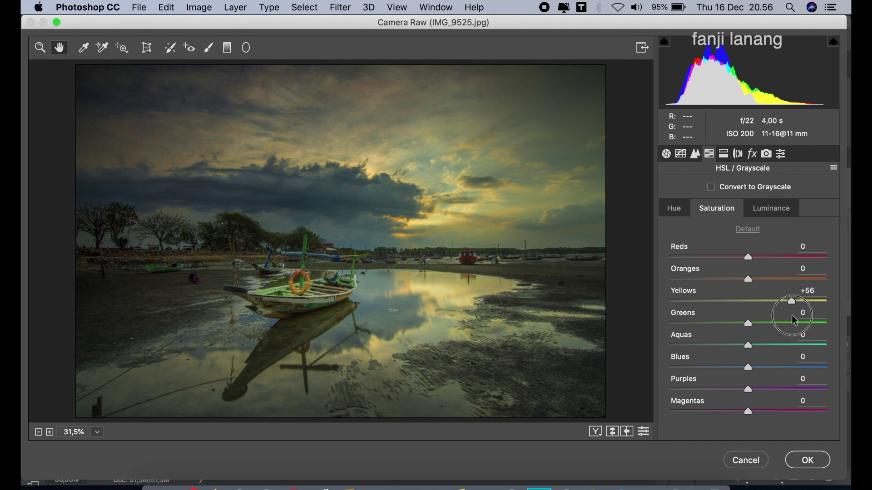
mouse_move(793, 320)
left_mouse_down()
mouse_move(796, 303)
mouse_move(805, 309)
left_mouse_up()
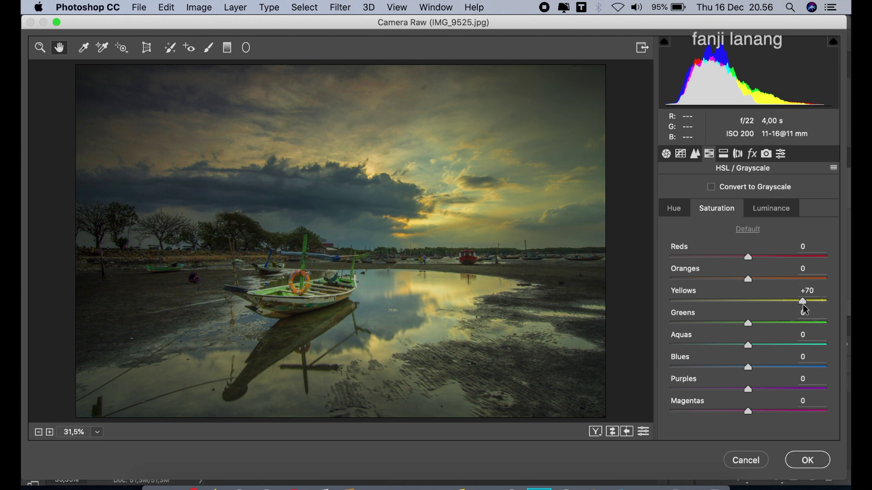
left_click(775, 279)
mouse_move(777, 280)
left_mouse_down()
mouse_move(770, 282)
mouse_move(776, 294)
mouse_move(778, 282)
left_mouse_up()
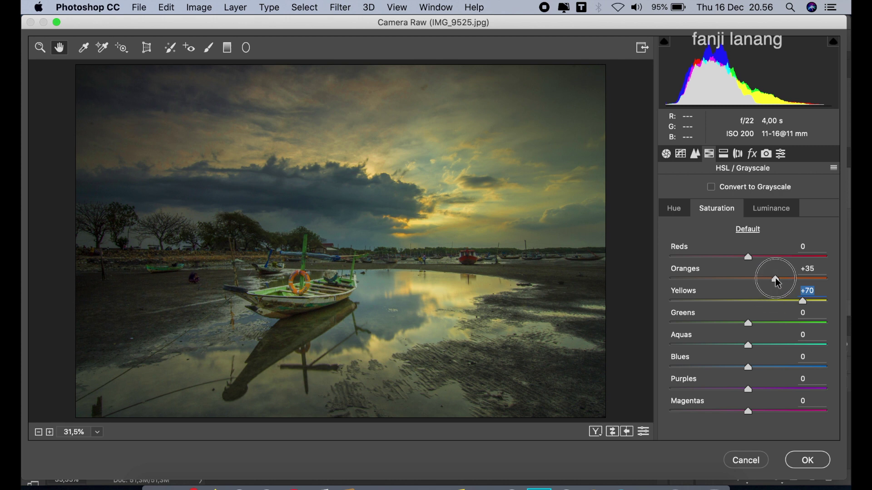
Step: Push the Yellows hue further toward orange, settling at -40
left_click(667, 210)
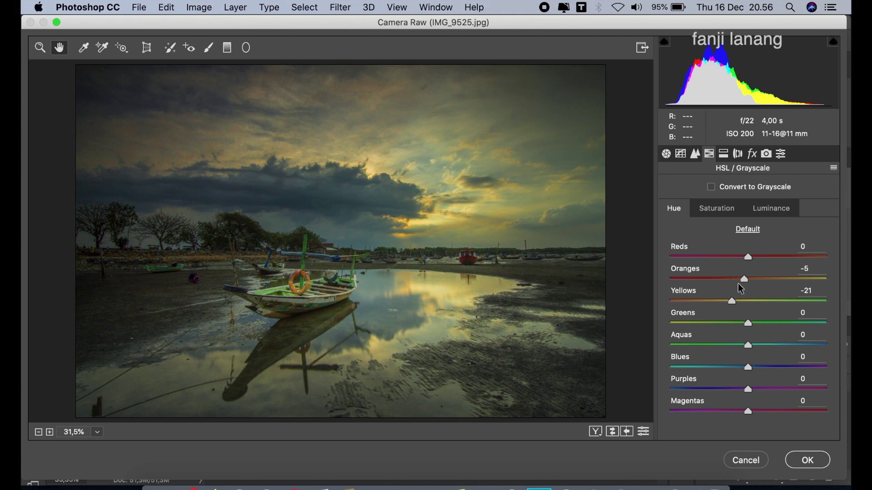
left_click(719, 302)
left_click_drag(719, 307, 716, 305)
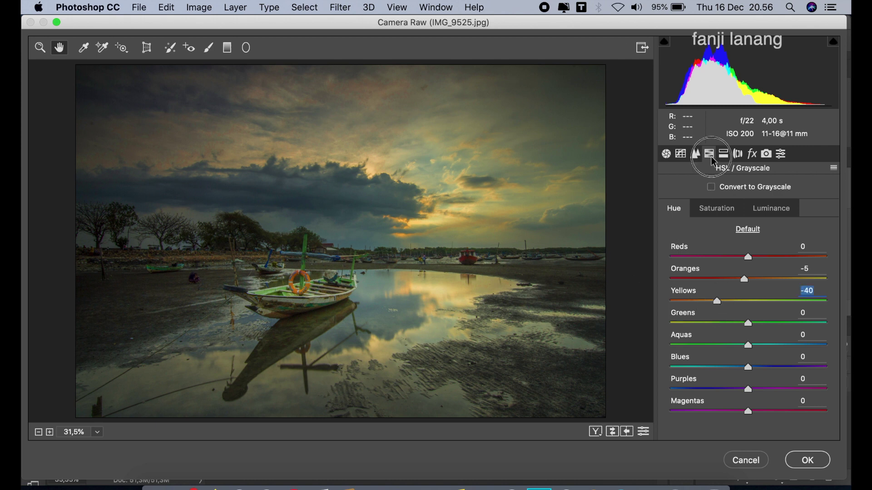
left_click(737, 154)
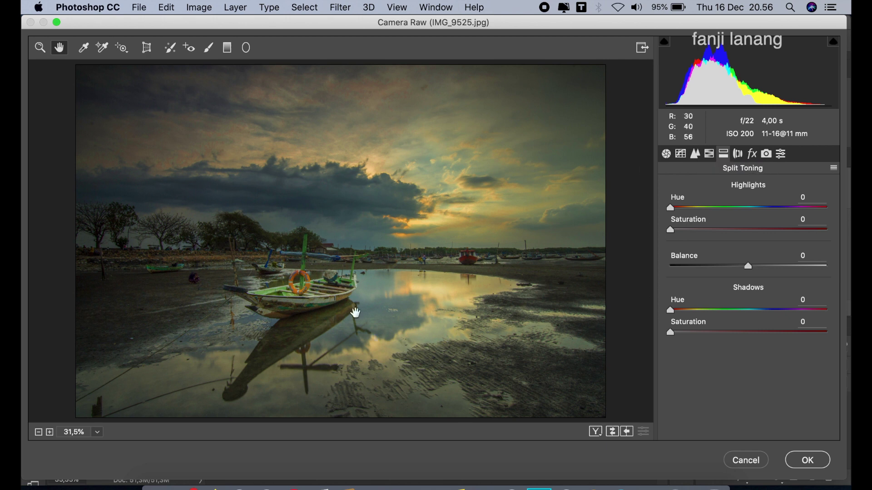
Step: Compare before and after, then commit the Camera Raw edits to Background copy
left_click(595, 431)
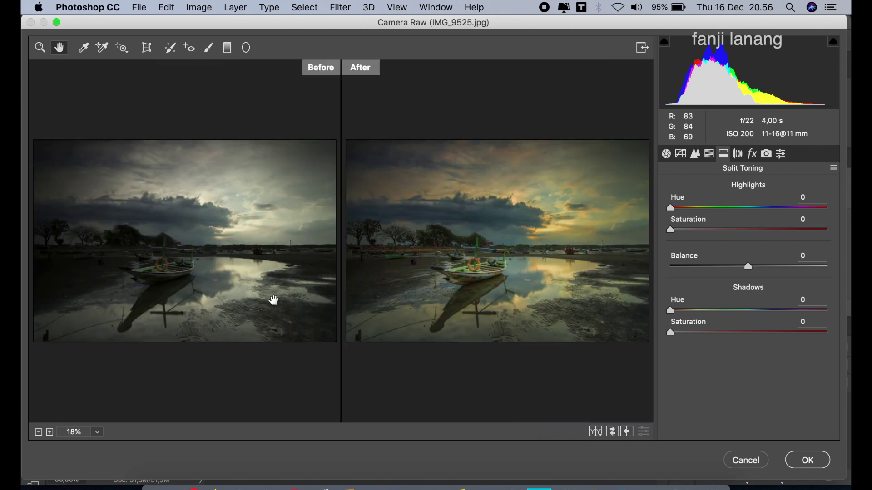
left_click(807, 461)
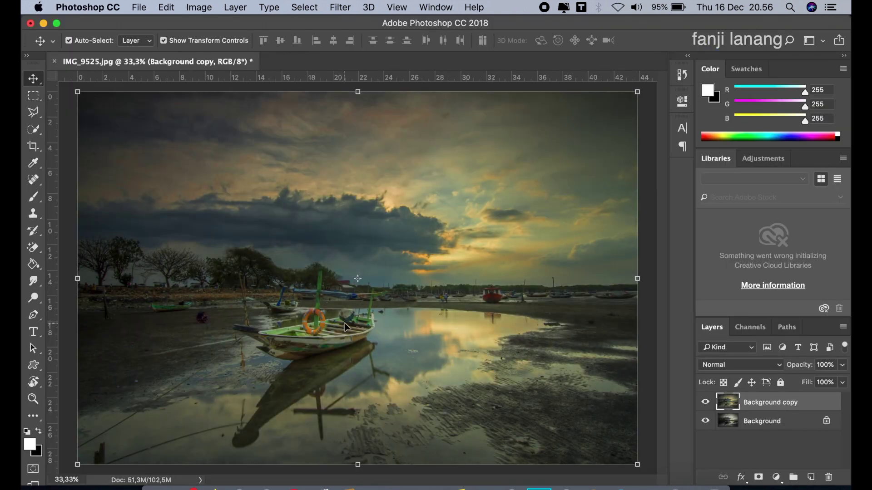
Step: Add a Selective Color adjustment layer from the Layers panel's adjustment menu
left_click(776, 476)
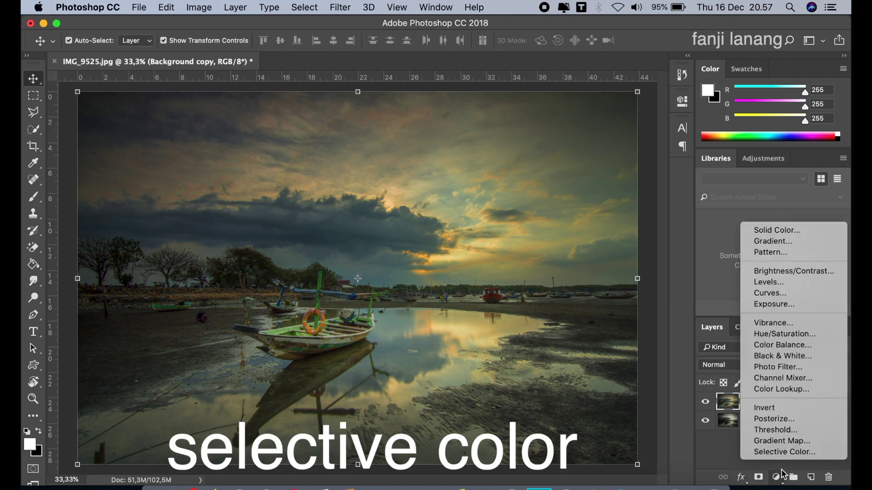
left_click(785, 452)
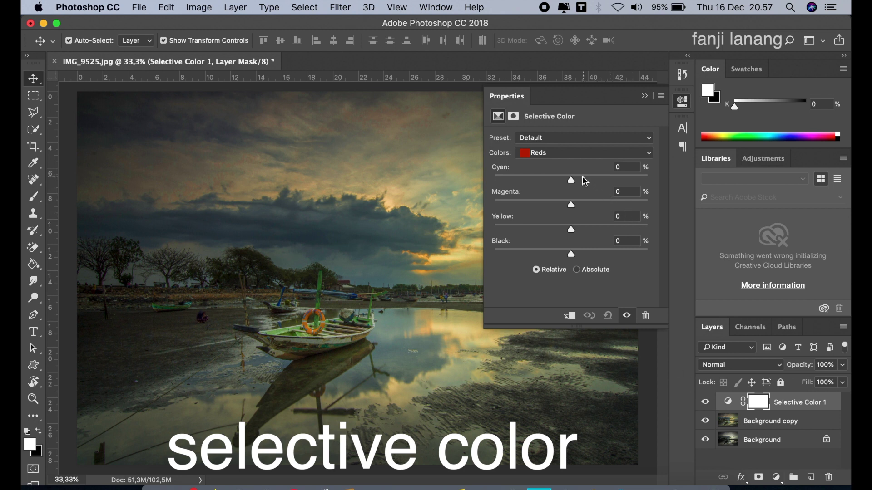
Step: Set Selective Color Reds Cyan to -39, and Yellows to Cyan -71, Magenta +25, Yellow +47
left_click_drag(571, 180, 541, 180)
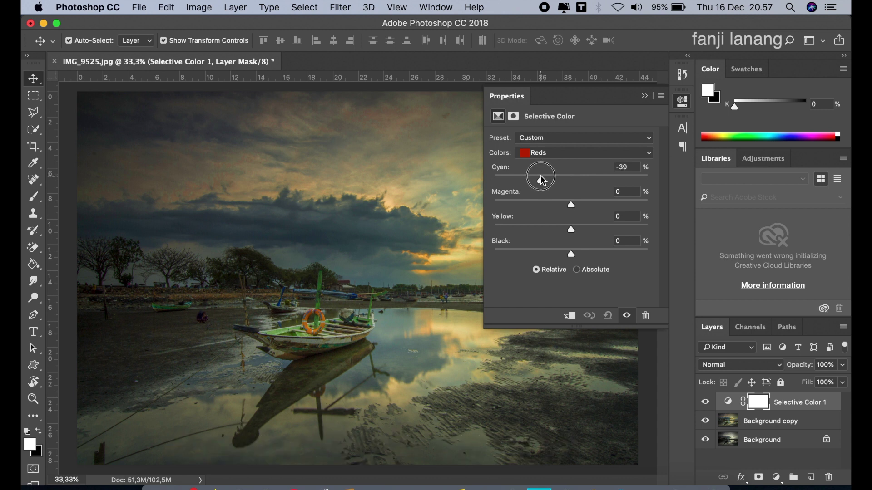
left_click(551, 153)
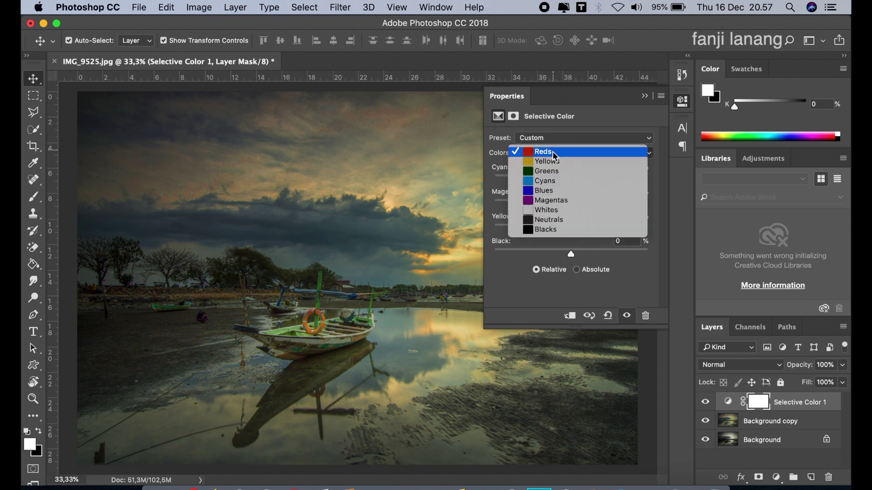
left_click(553, 161)
left_click(494, 179)
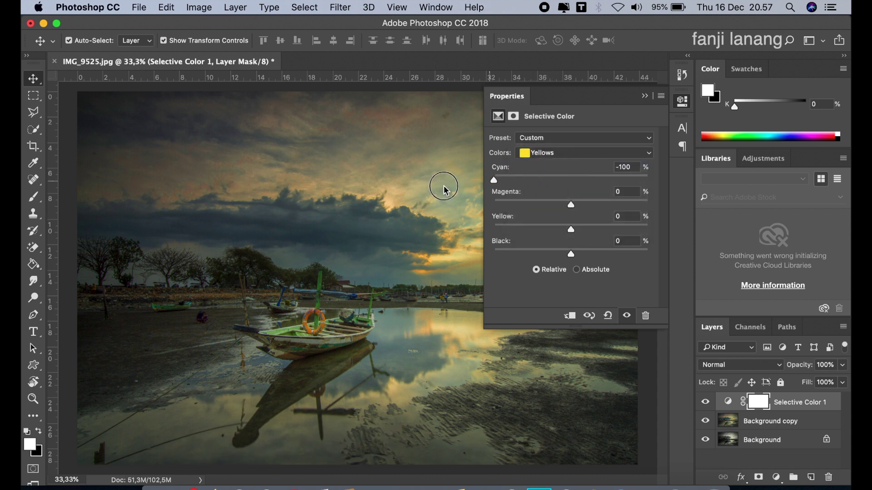
left_click_drag(606, 225, 653, 227)
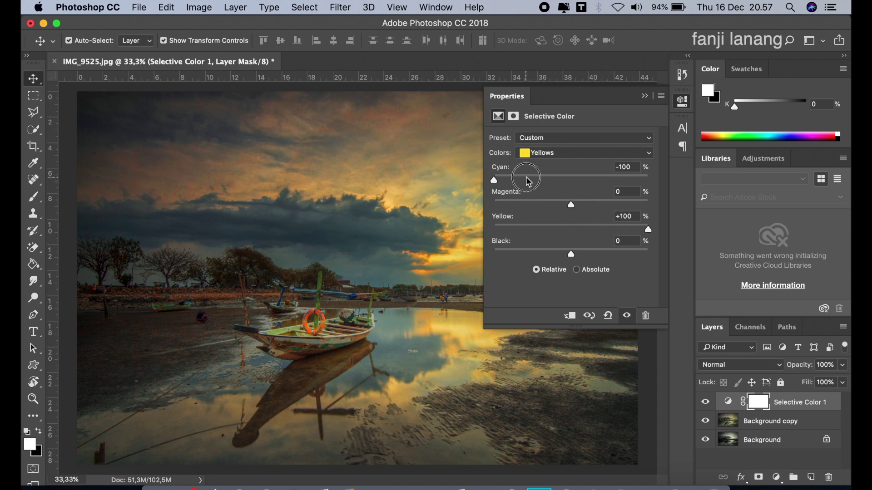
left_click_drag(509, 180, 517, 189)
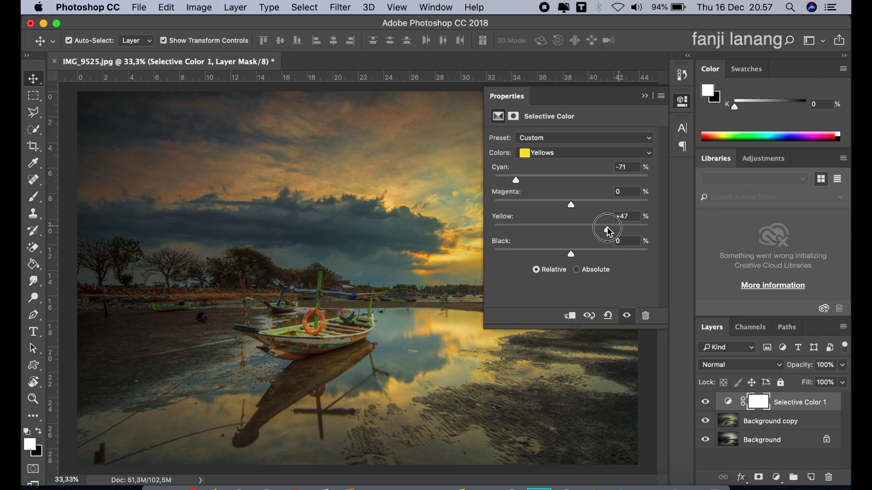
mouse_move(568, 203)
left_mouse_down()
mouse_move(623, 206)
mouse_move(594, 205)
mouse_move(592, 223)
left_mouse_up()
Step: Keep Yellows selected, collapse the Properties panel and toggle the Selective Color layer to compare
left_click(570, 160)
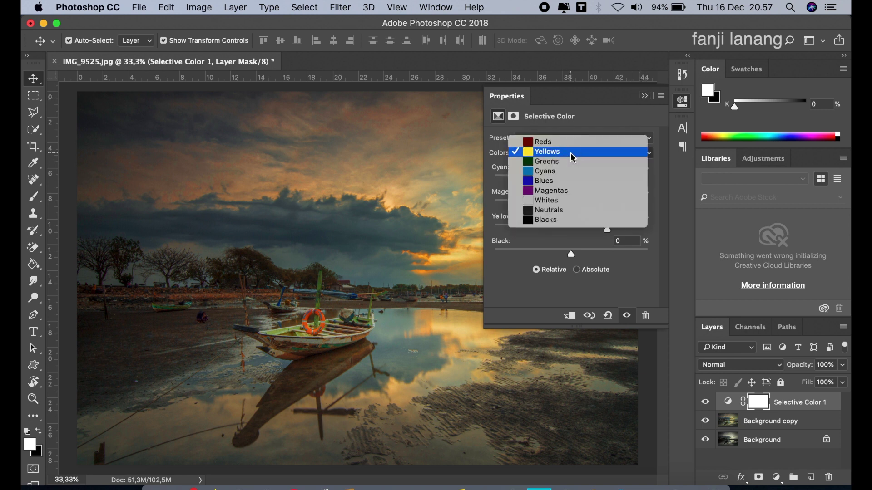
left_click(584, 151)
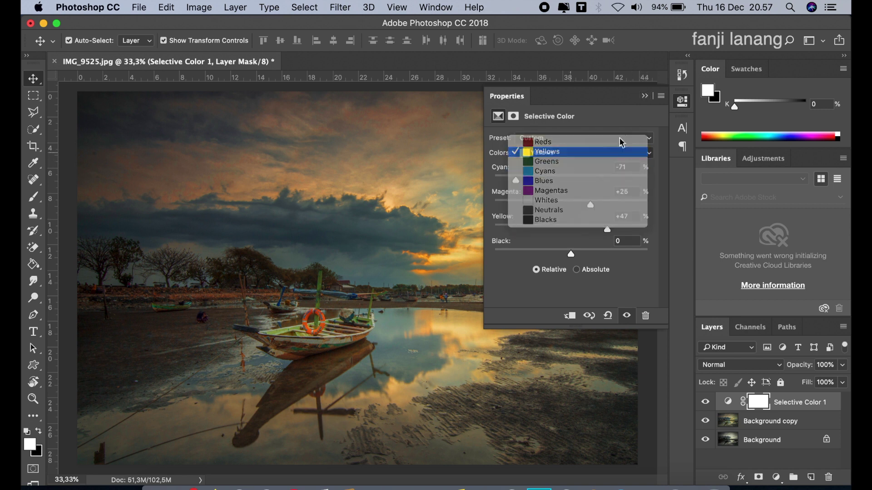
left_click(644, 96)
left_click(705, 402)
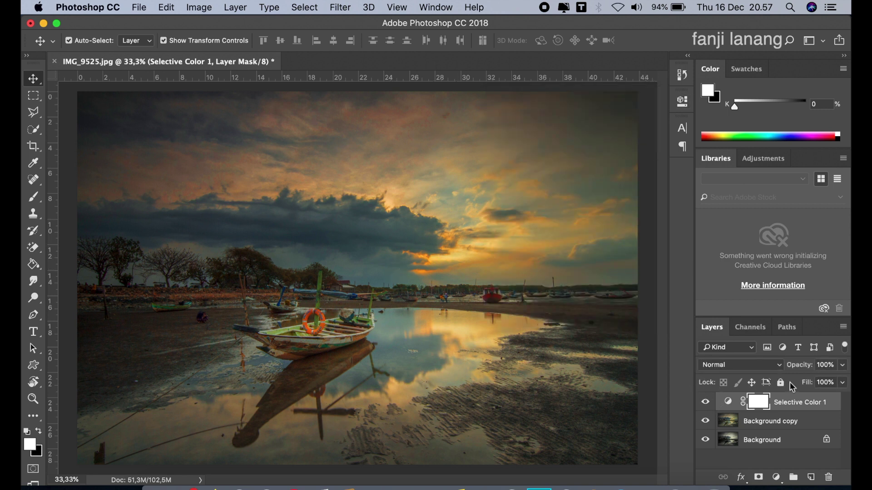
Step: Add a Levels layer with input levels 7 and 224, then toggle it to compare
left_click(778, 477)
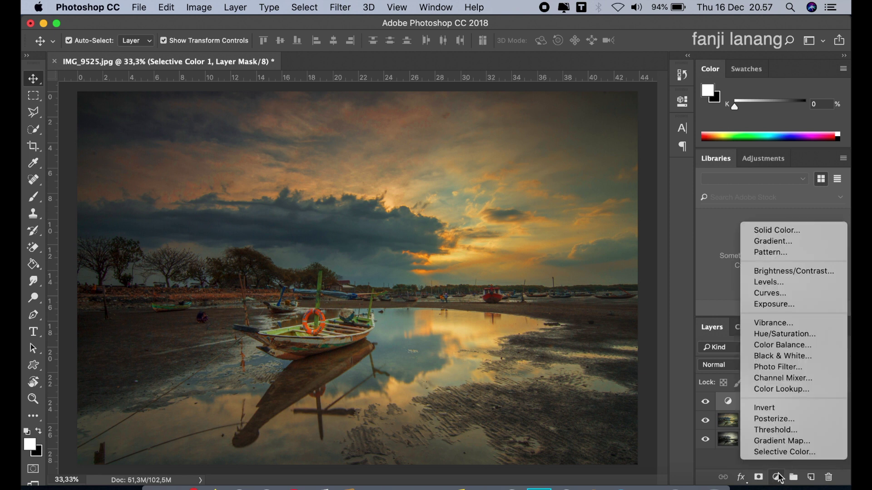
left_click(800, 283)
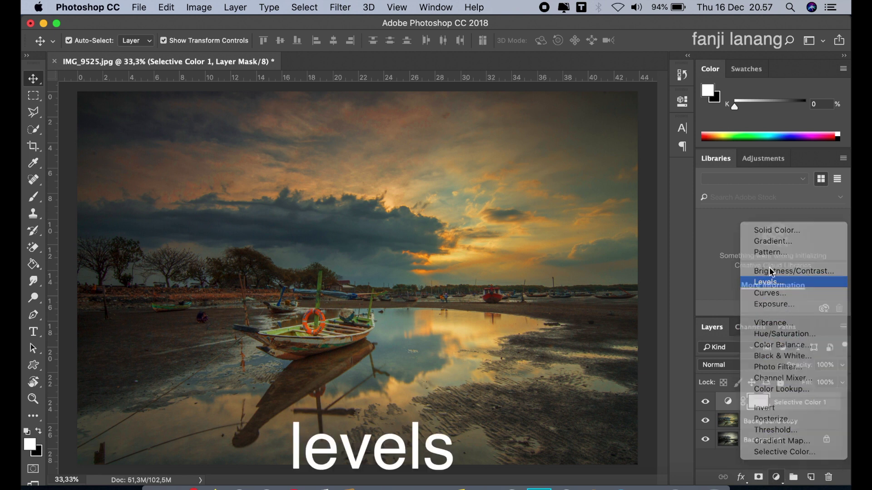
left_click_drag(509, 229, 514, 228)
left_click_drag(650, 229, 634, 231)
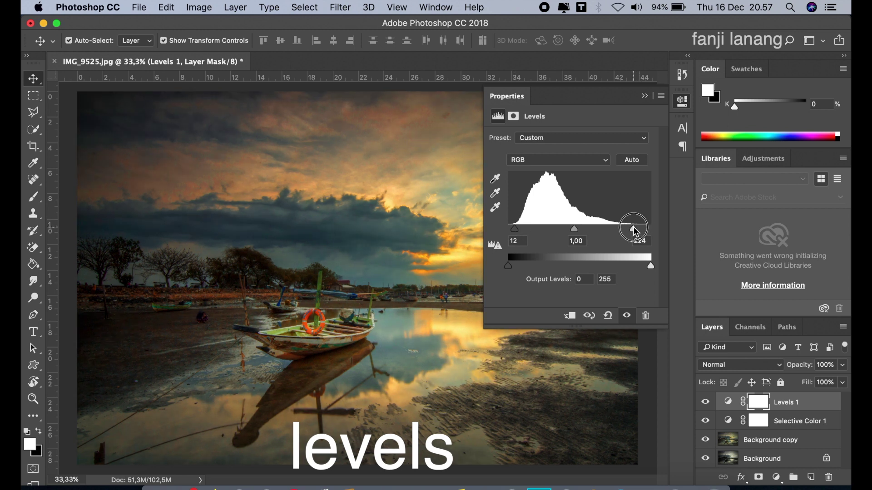
left_click_drag(516, 226, 511, 227)
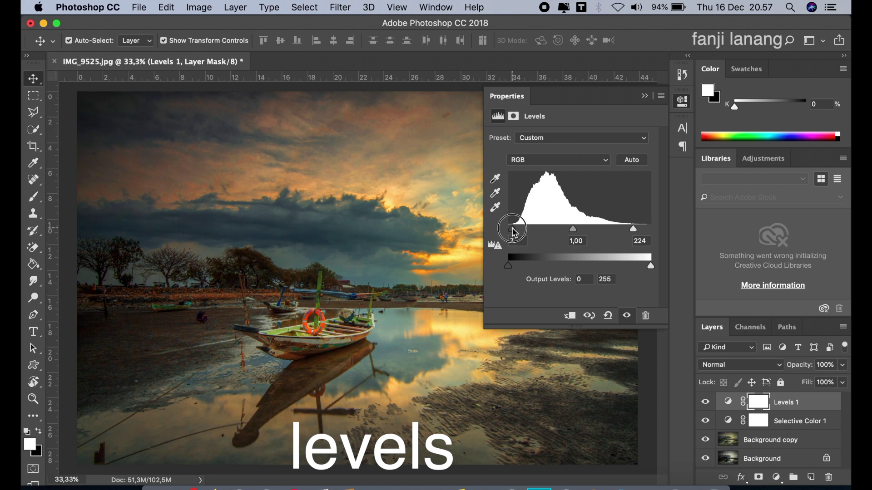
left_click(644, 96)
left_click(705, 402)
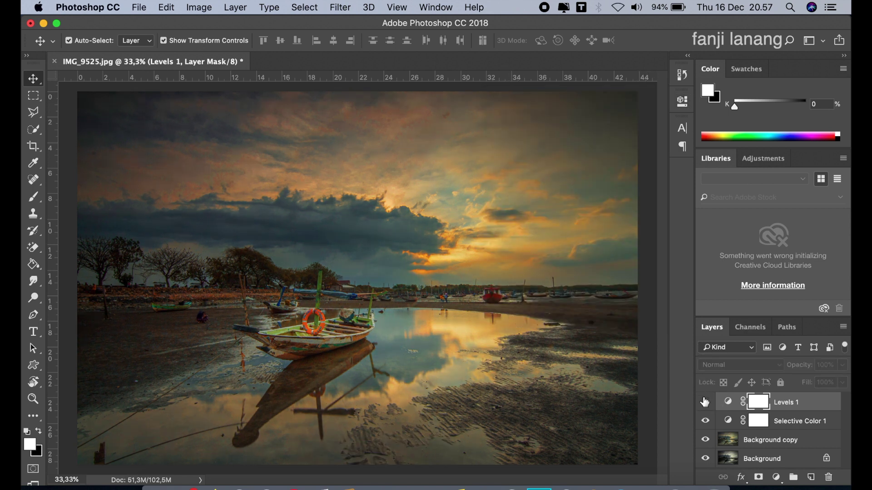
Step: Add a new Layer 1 and Apply Image the merged photo onto it with Normal blending
left_click(810, 477)
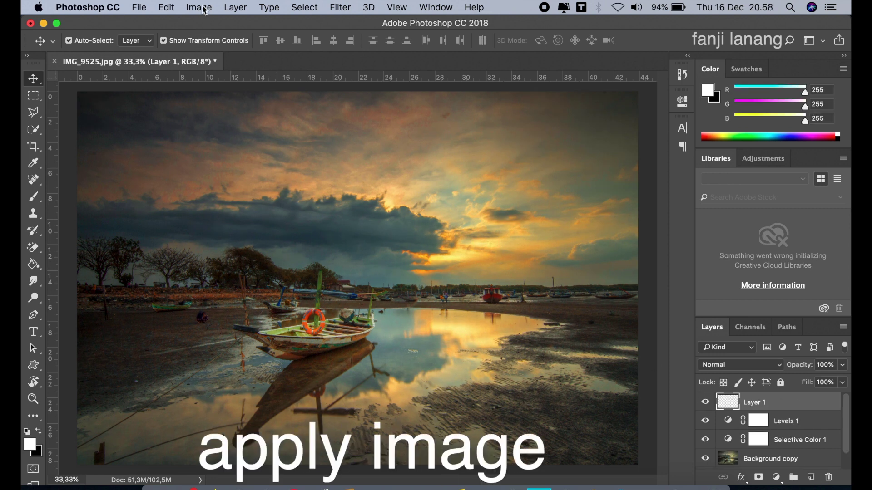
left_click(199, 7)
left_click(239, 202)
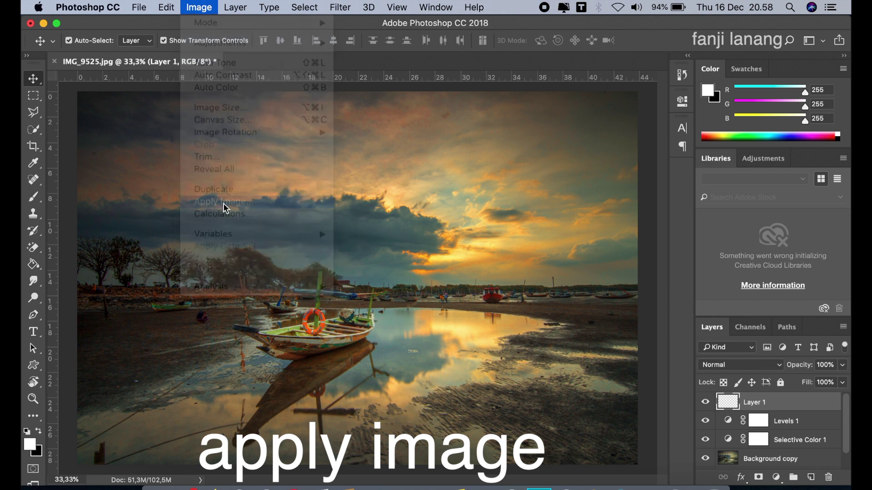
left_click(613, 146)
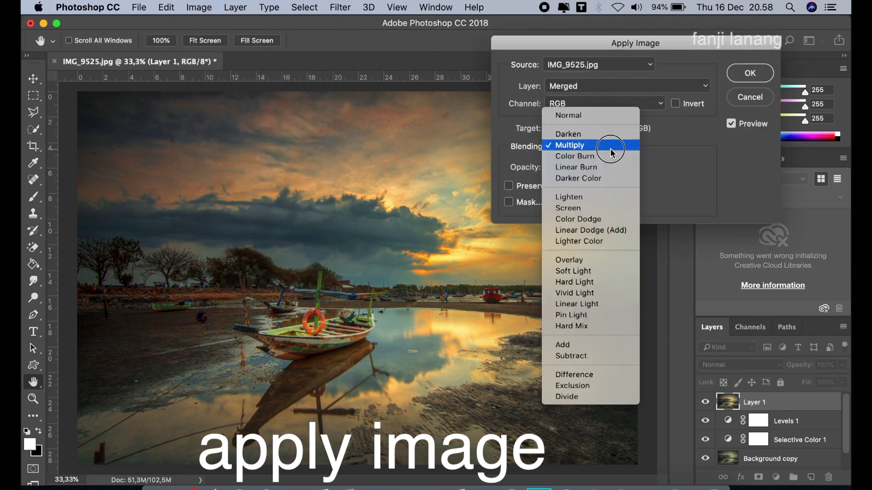
left_click(599, 149)
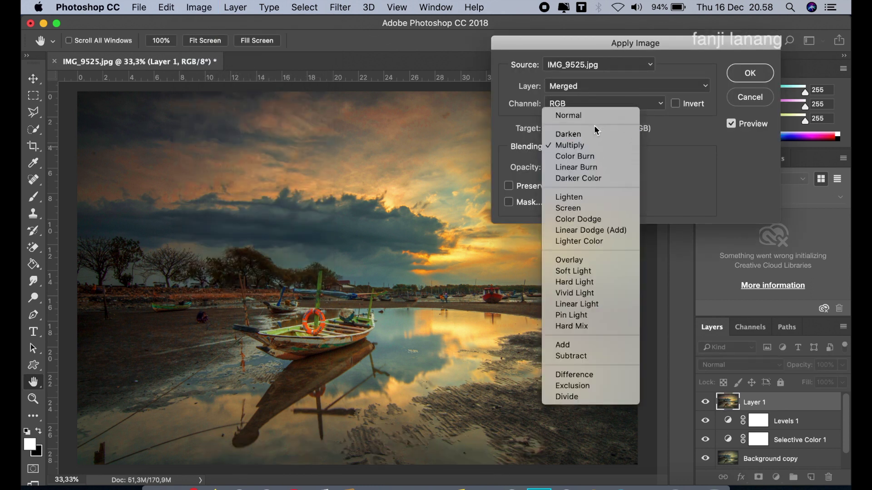
left_click(598, 120)
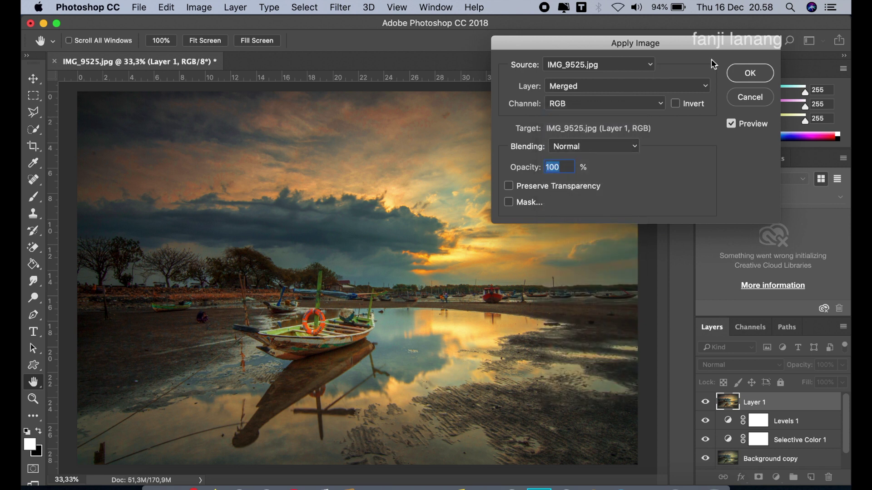
left_click(742, 68)
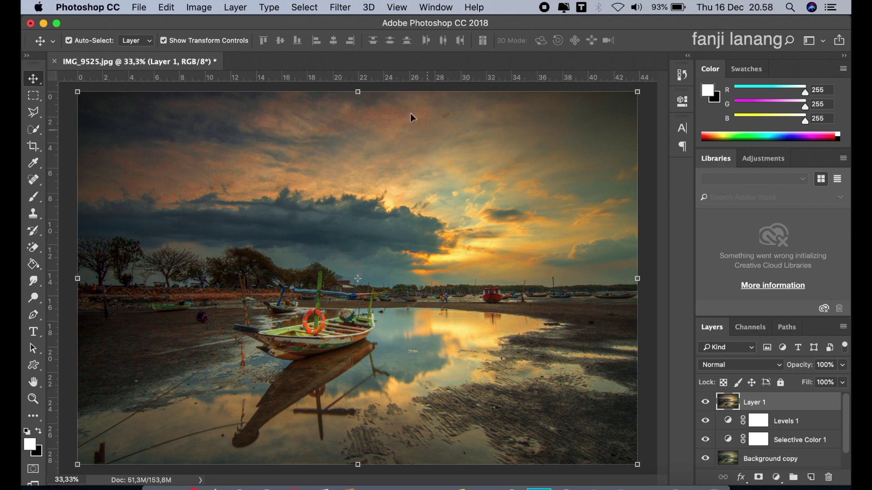
Step: Apply a Zoom Radial Blur of amount 30 to Layer 1, with its centre nudged down-right
left_click(340, 7)
mouse_move(408, 162)
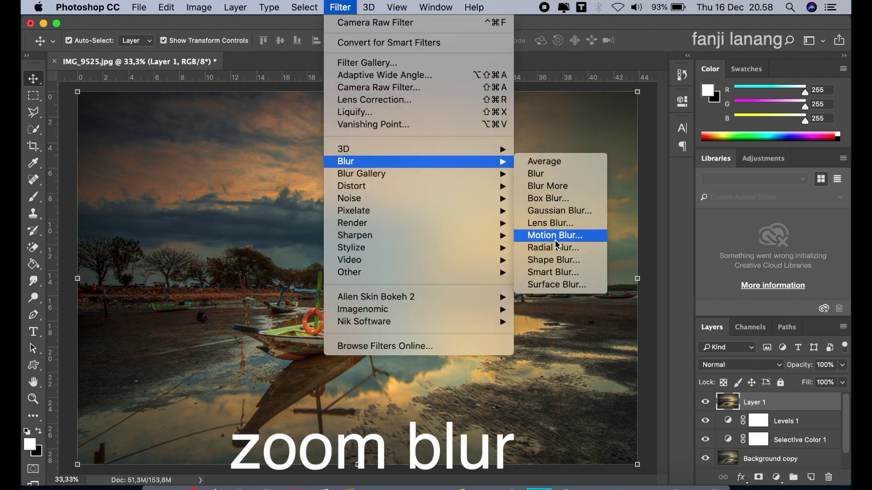
left_click(555, 245)
left_click(547, 222)
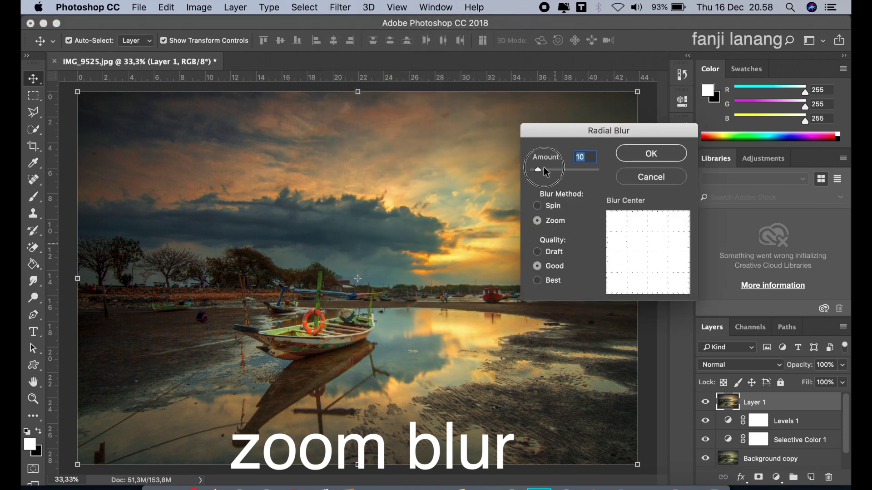
left_click_drag(544, 167, 552, 172)
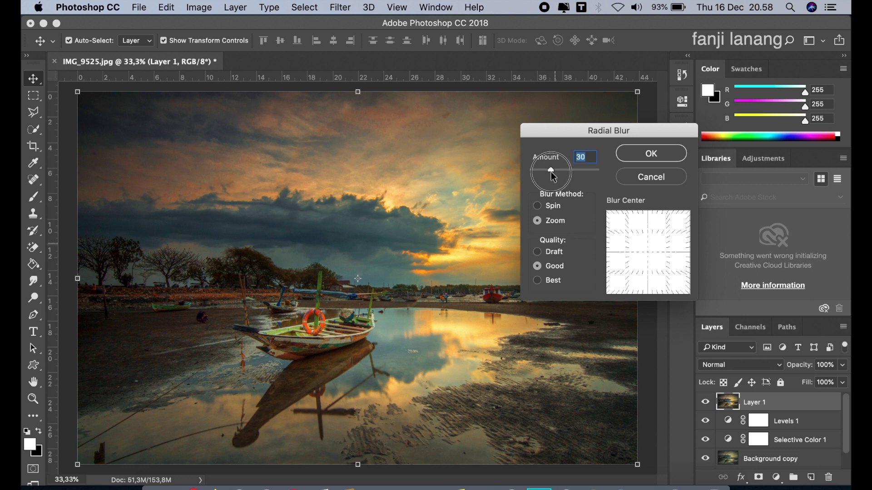
left_click(648, 256)
left_click_drag(648, 255, 650, 261)
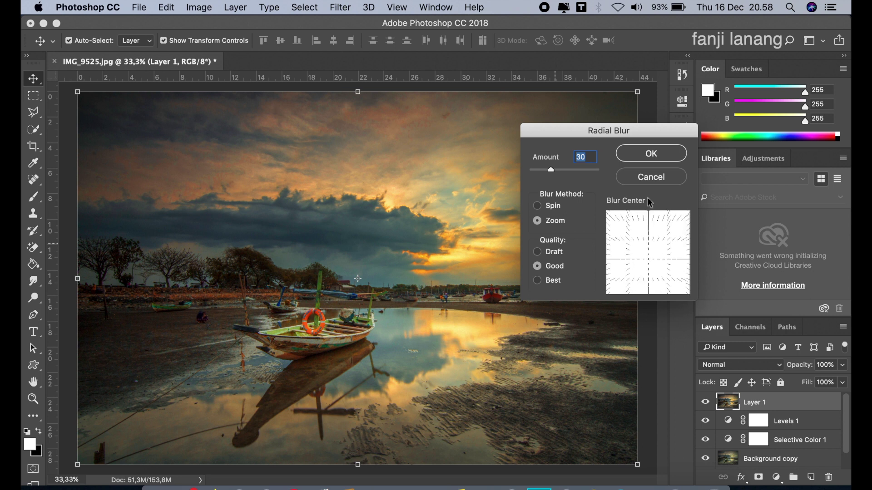
left_click(651, 156)
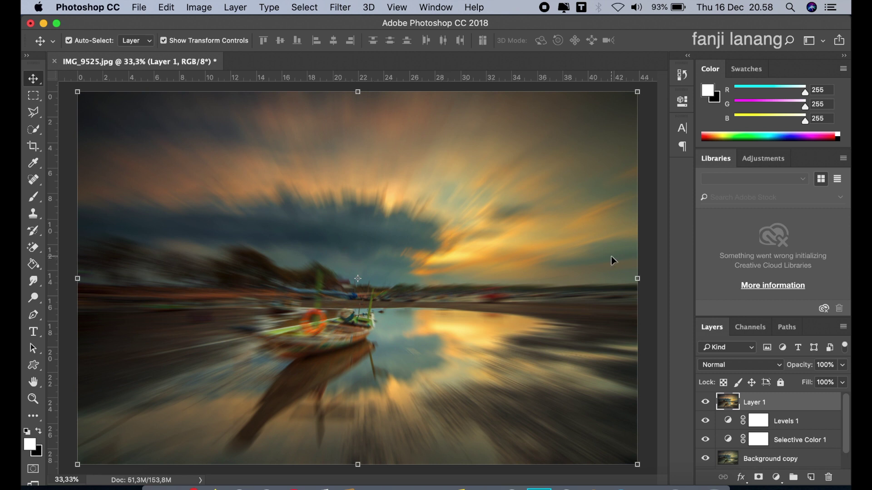
Step: Add a layer mask to Layer 1 and invert it to black, hiding the blur
left_click(759, 478)
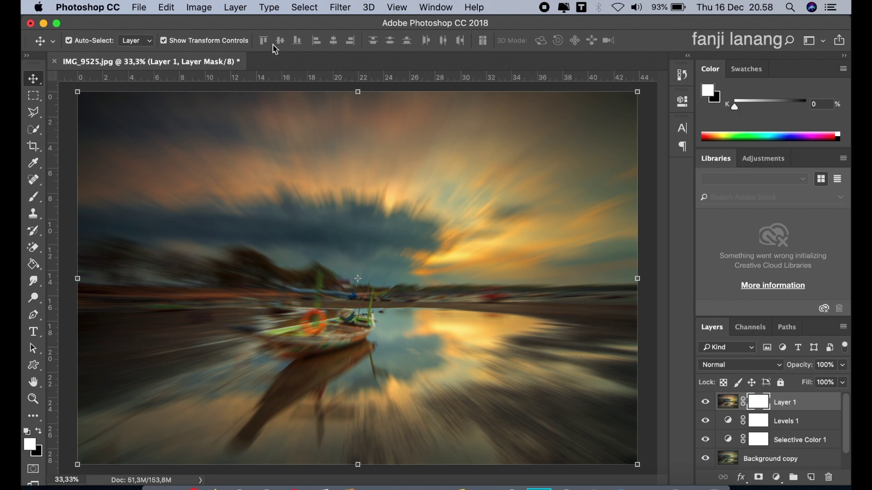
left_click(207, 8)
mouse_move(220, 43)
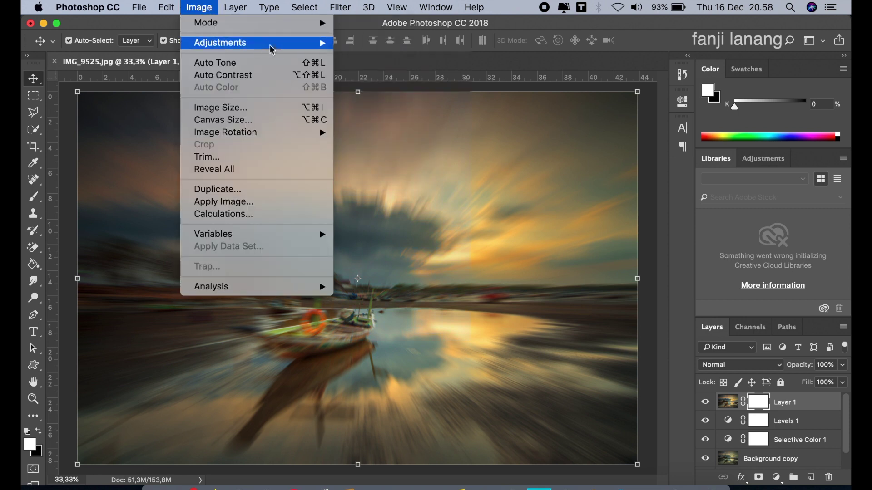
left_click(375, 196)
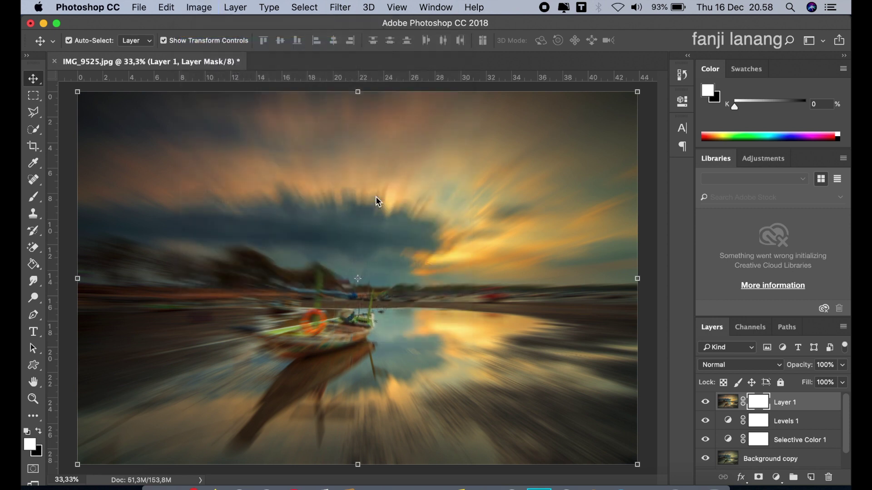
Step: Select the Brush Tool with a soft round 700 px tip
left_click(36, 201)
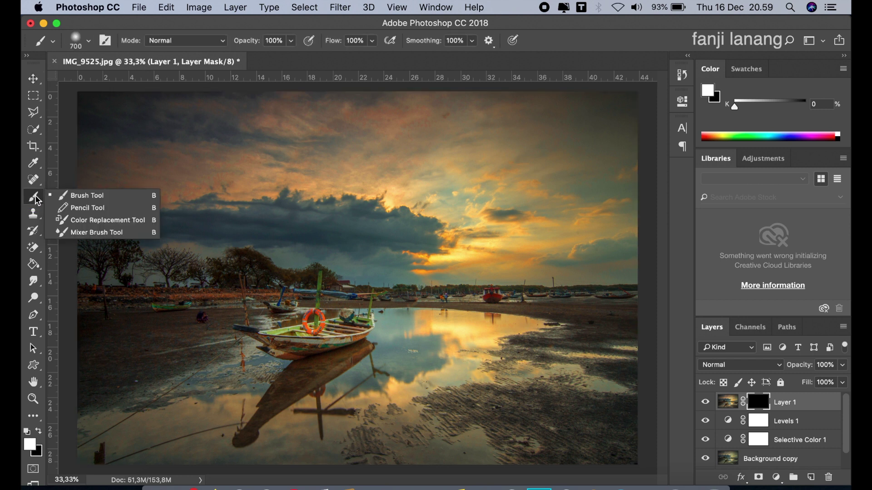
left_click(64, 195)
left_click(90, 42)
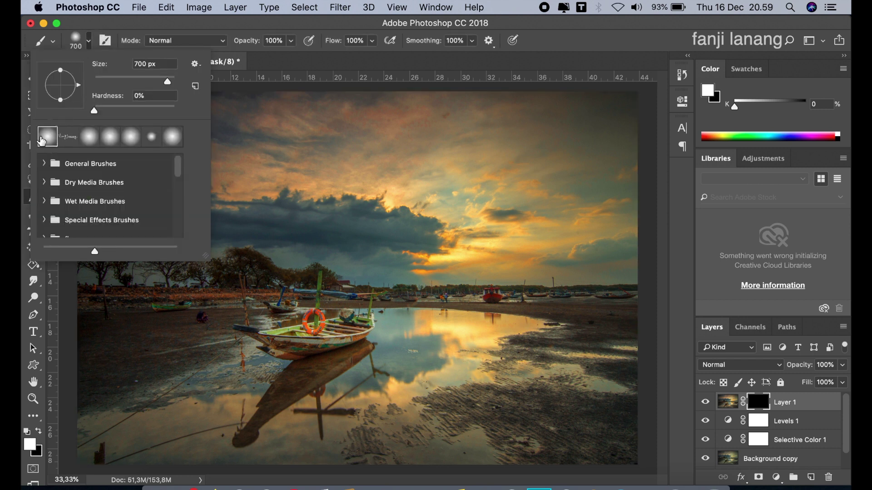
left_click(635, 43)
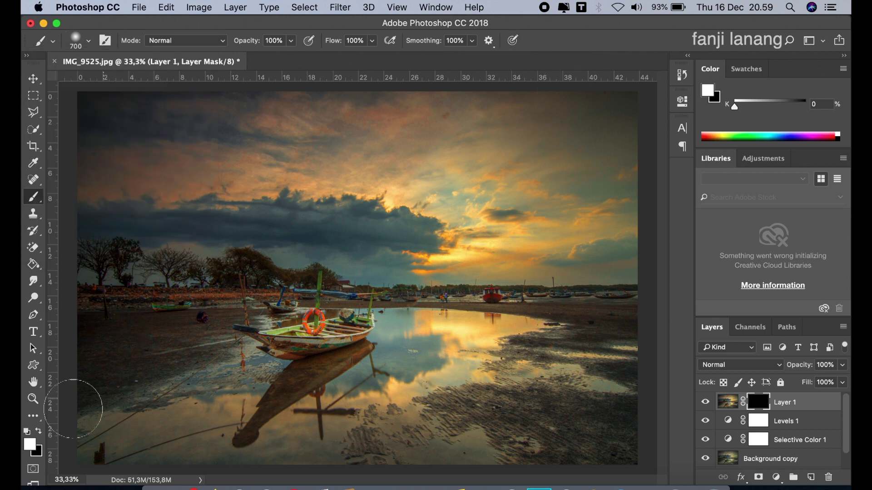
Step: Paint white into Layer 1's mask across the sky, then toggle Layer 1 to compare
left_click(39, 430)
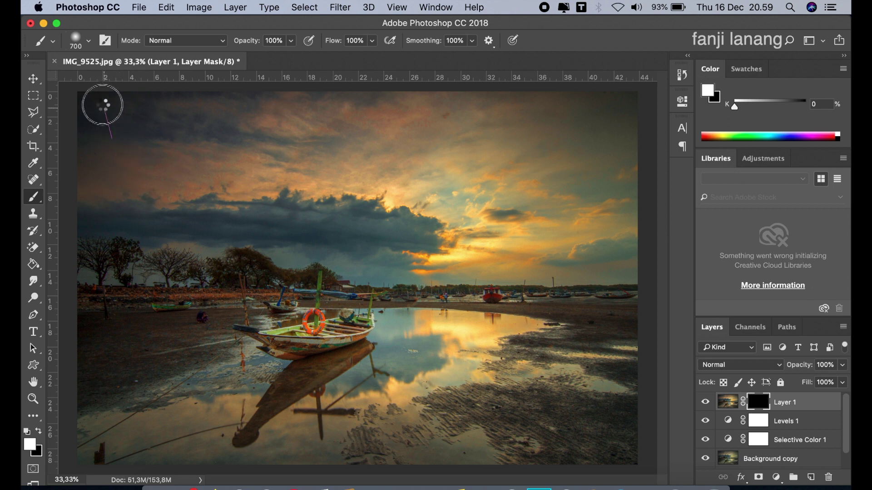
mouse_move(224, 204)
left_mouse_down()
mouse_move(185, 136)
mouse_move(263, 136)
left_mouse_up()
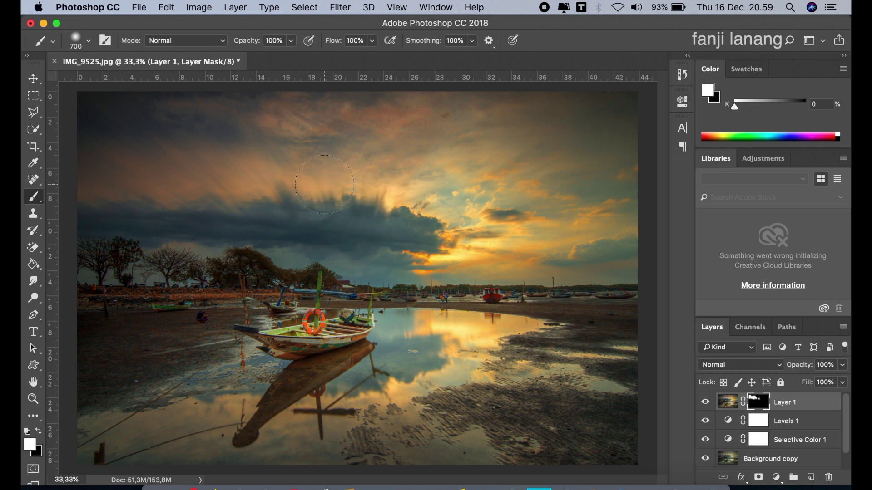
left_click_drag(312, 88, 253, 88)
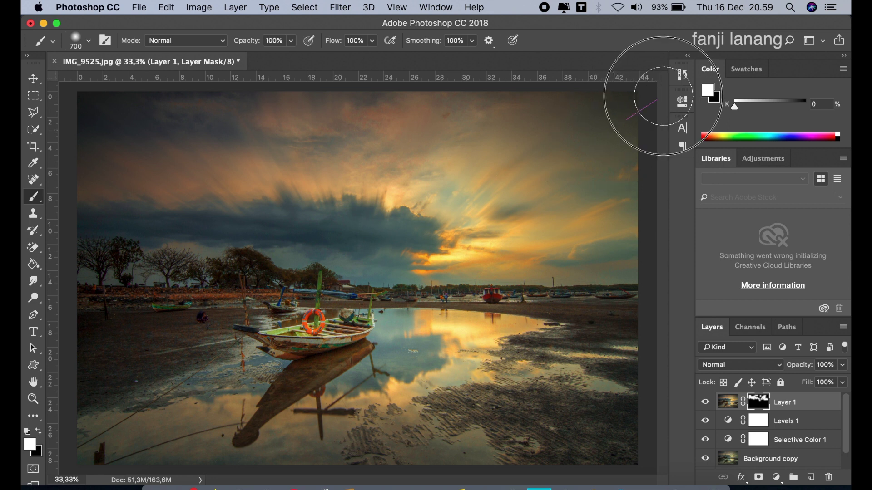
left_click_drag(487, 107, 356, 115)
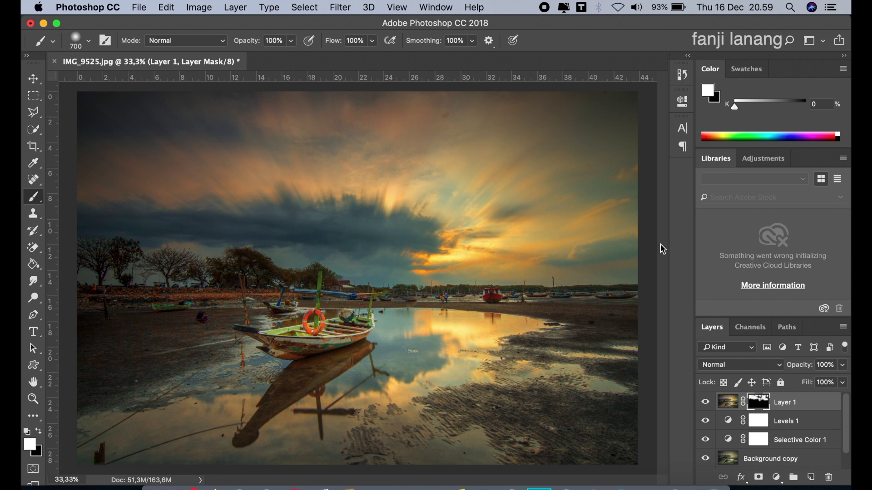
left_click(705, 402)
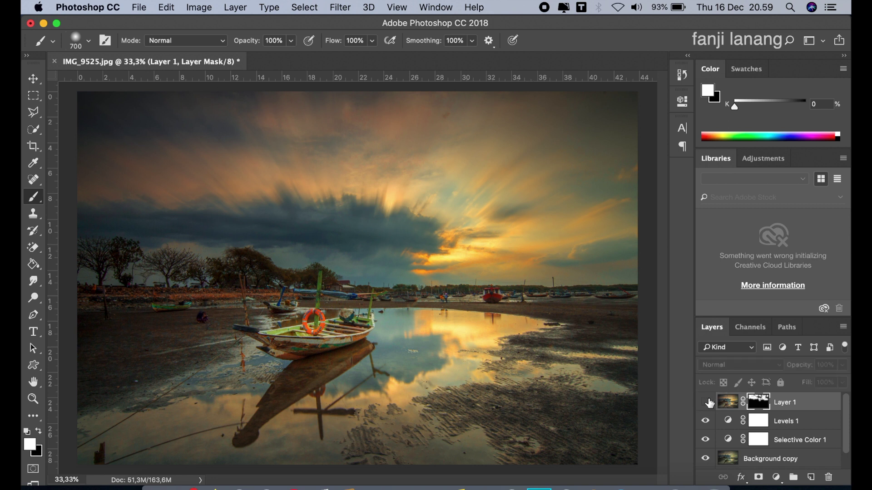
left_click(706, 401)
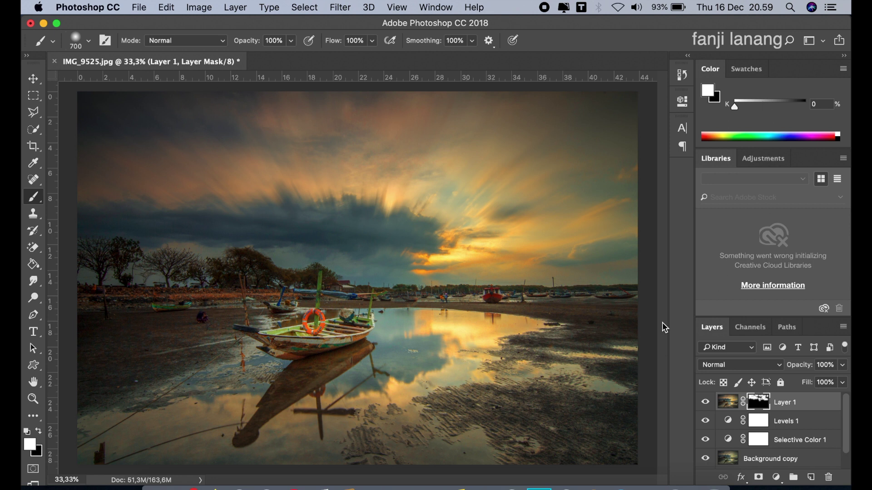
Step: On a new Layer 2, stamp a small white signature-brush watermark near the bottom-right corner
key("super+minus")
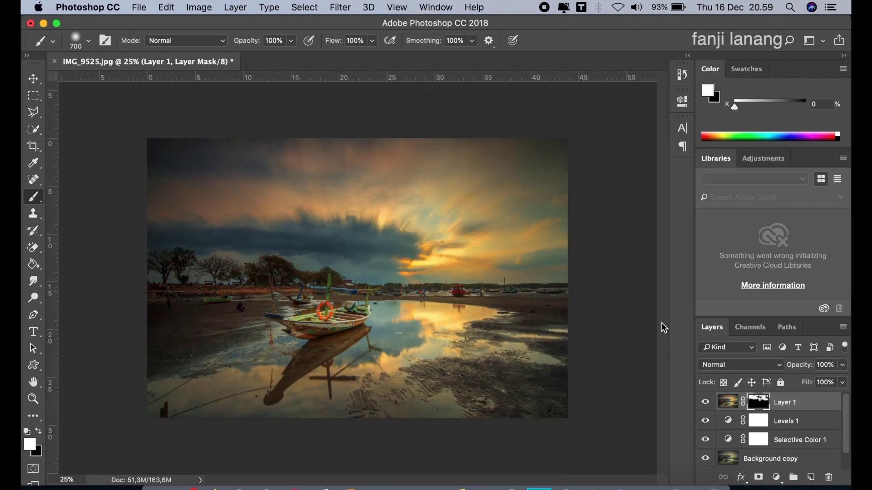
left_click(811, 477)
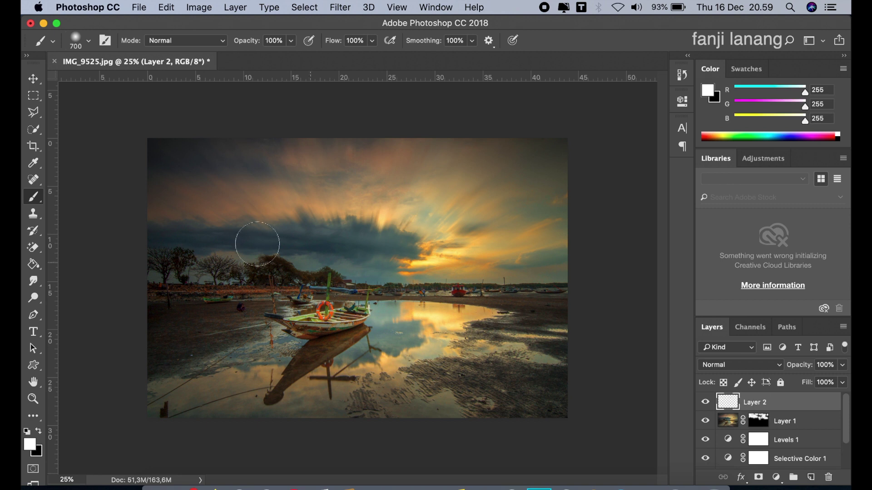
left_click(77, 38)
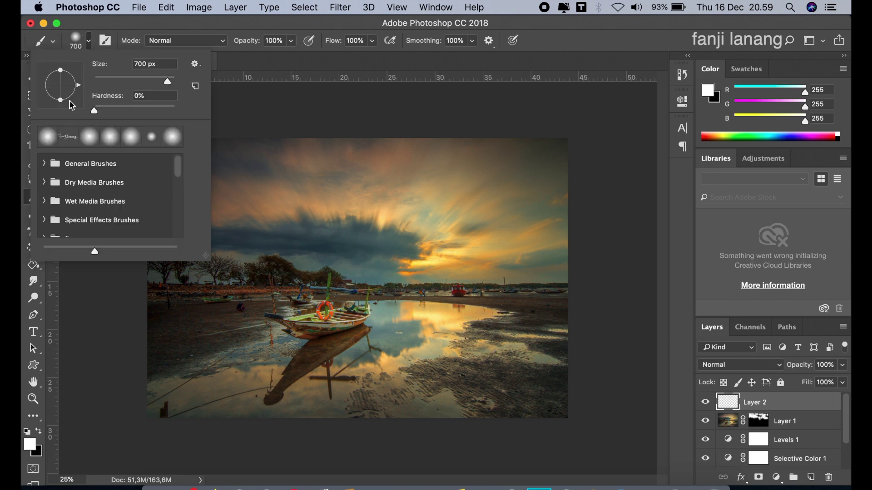
left_click(68, 137)
left_click(95, 334)
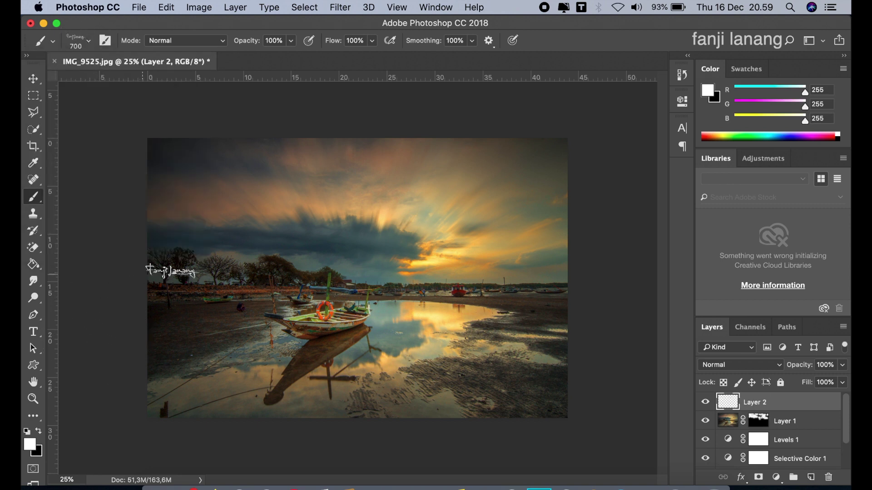
left_click(528, 401)
key("bracketleft")
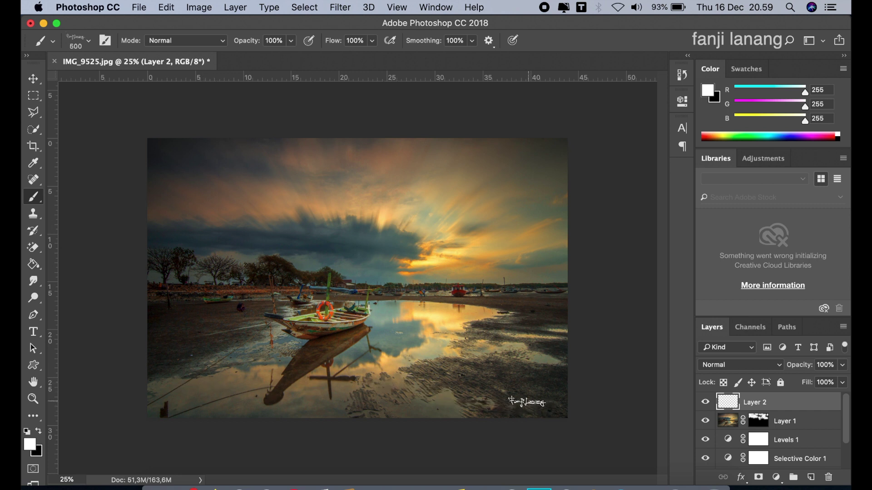